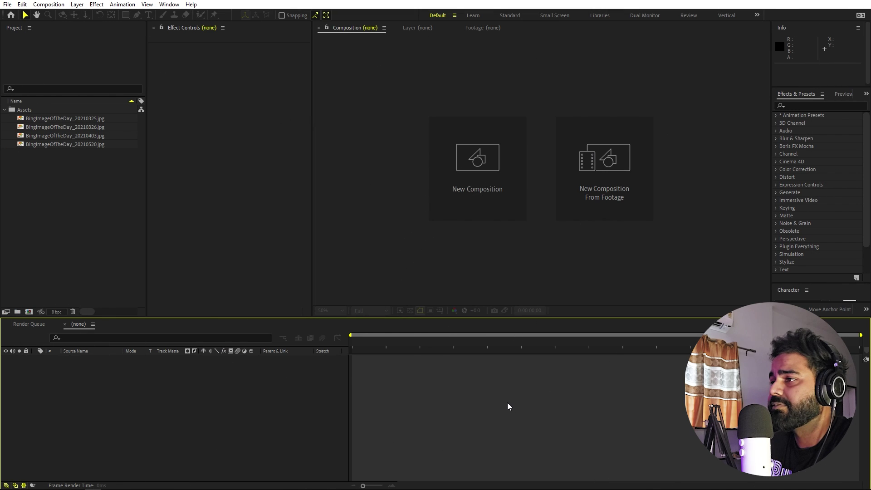
# Preview the 20210325 ice sunset, 20210326 lake and 20210403 lighthouse photos, then return to the composition view.
pyautogui.doubleClick(64, 117)
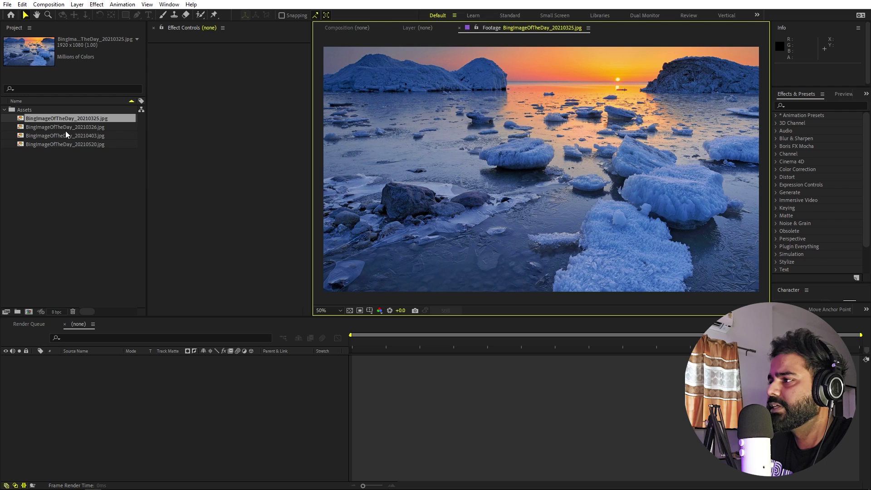
pyautogui.doubleClick(66, 129)
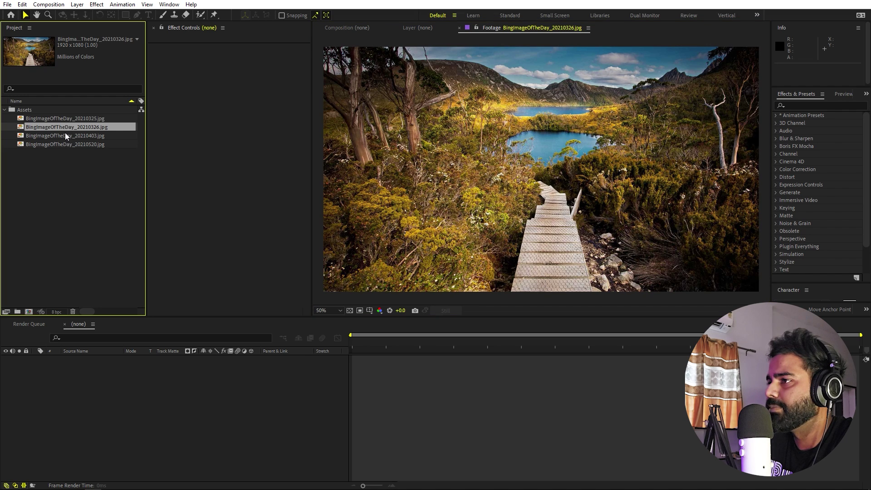
pyautogui.doubleClick(65, 136)
pyautogui.click(69, 181)
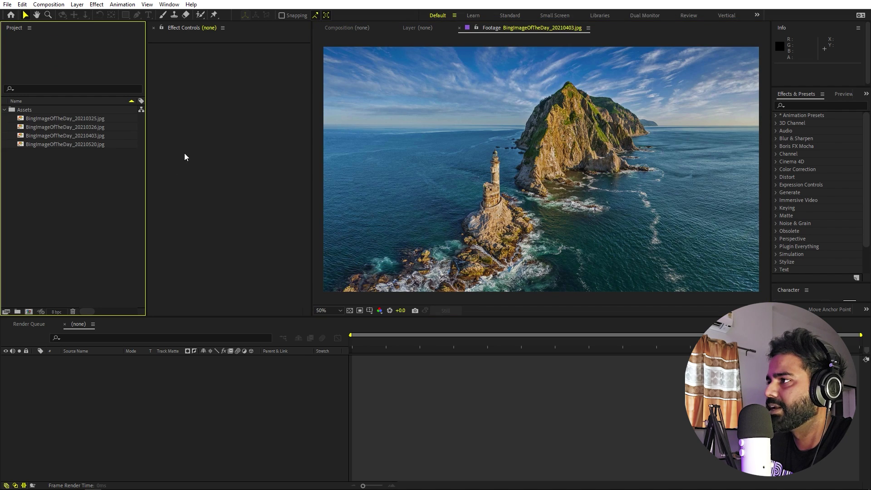
pyautogui.click(347, 29)
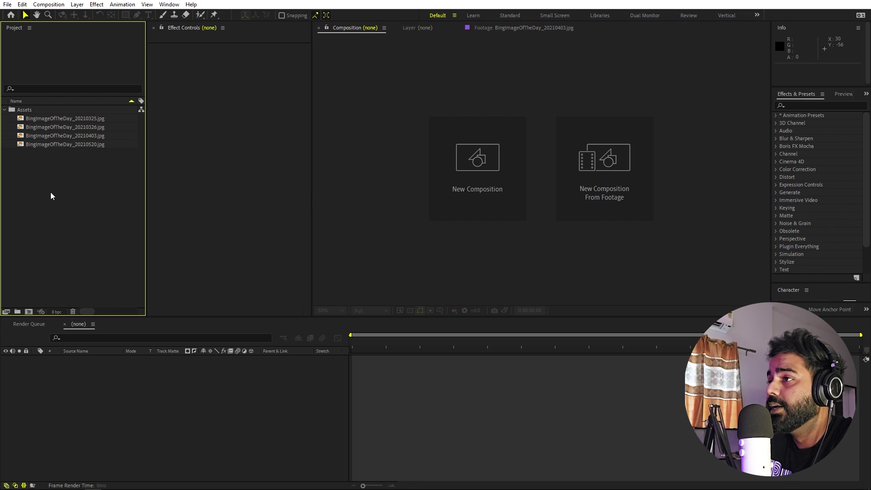
# Create a new composition named Main with a 30 fps frame rate.
pyautogui.click(48, 5)
pyautogui.click(54, 14)
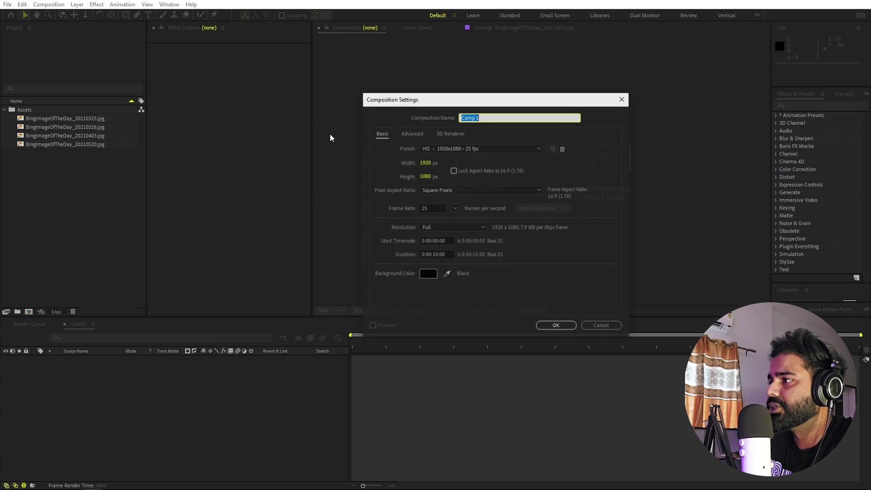
pyautogui.write('Main')
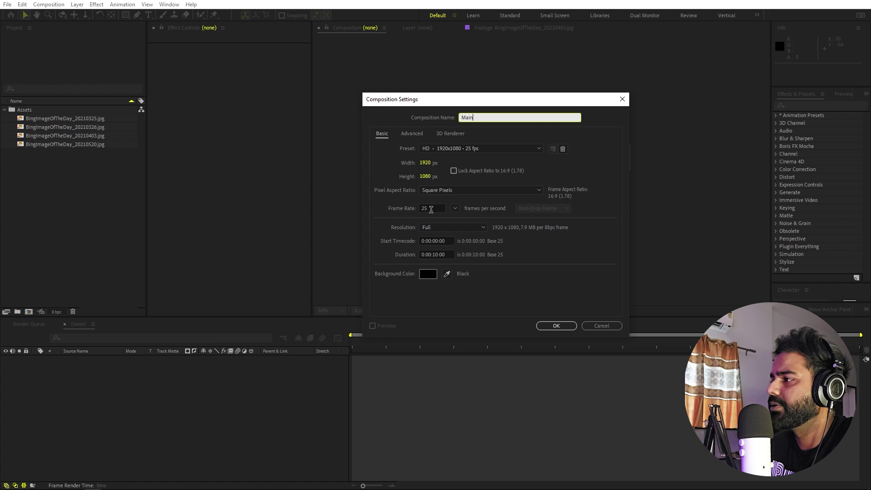
pyautogui.click(432, 207)
pyautogui.write('30')
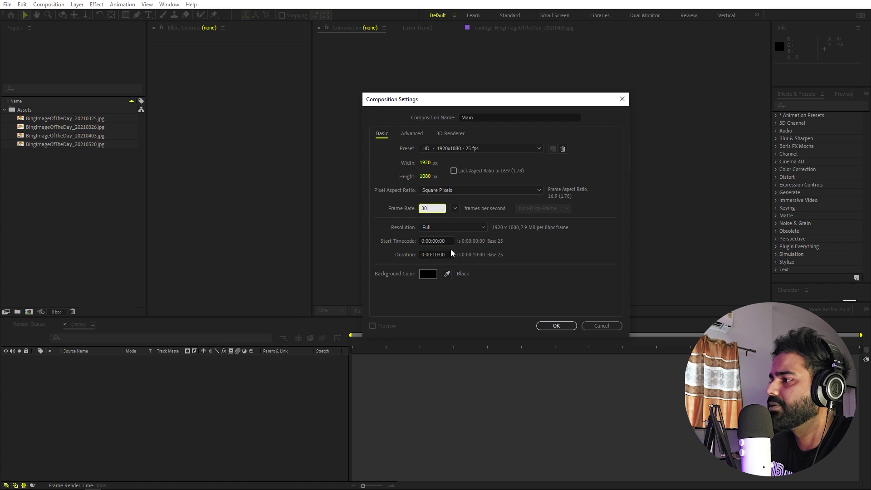
pyautogui.click(557, 326)
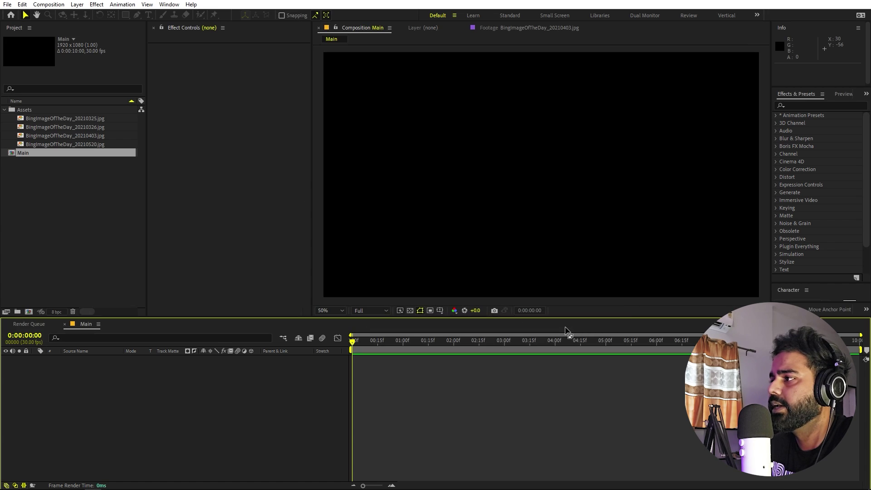
# Create another new composition named Image 1.
pyautogui.click(79, 251)
pyautogui.click(49, 4)
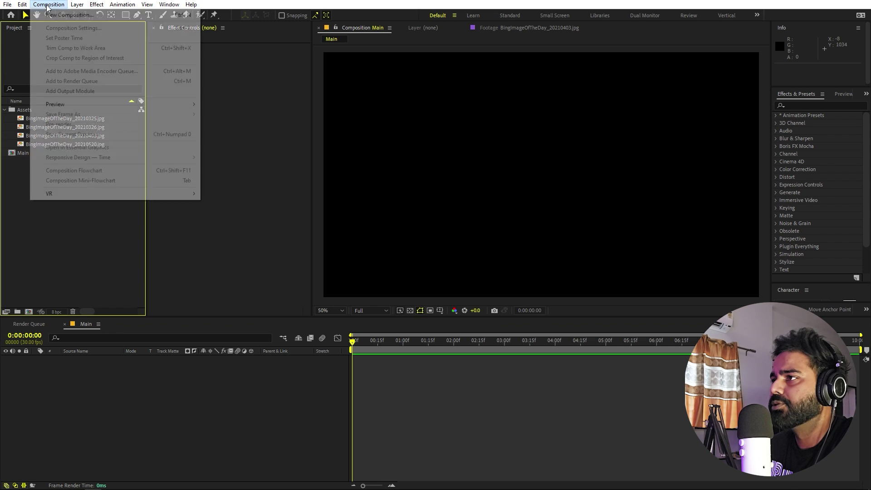
pyautogui.click(53, 14)
pyautogui.write('Image 1')
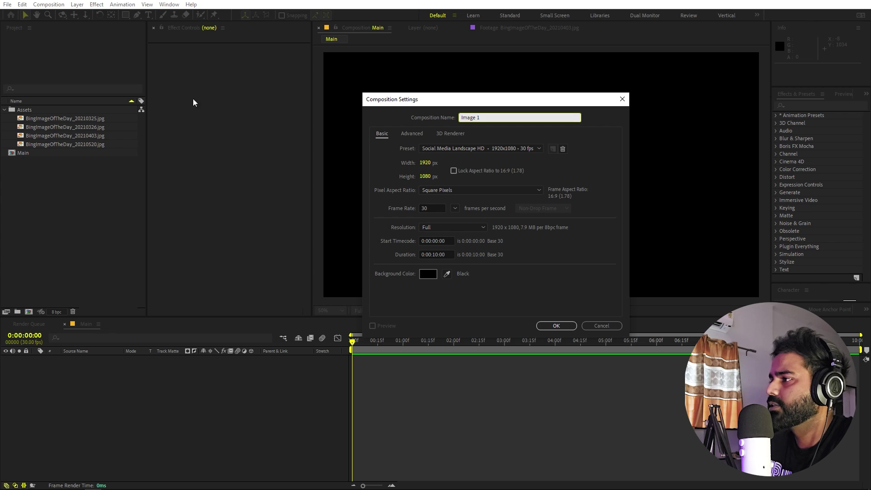
pyautogui.click(562, 324)
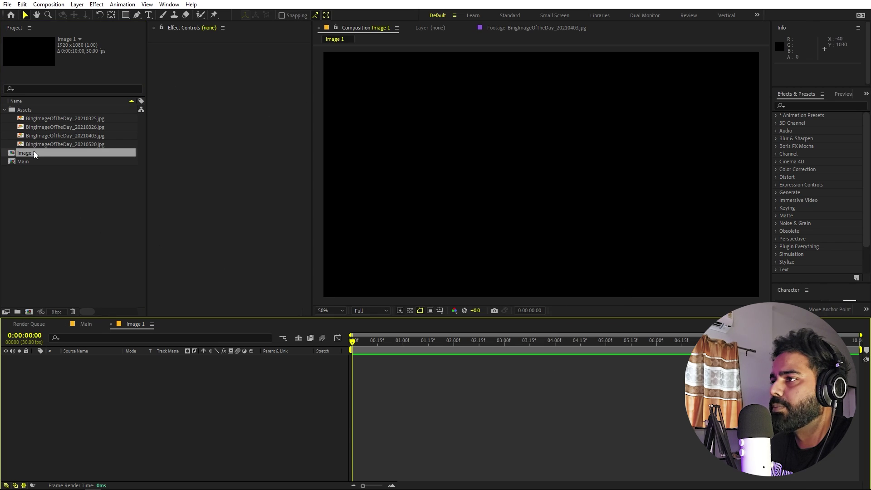
# Add the 20210325 ice sunset photo as a layer in Image 1, leaving its scale unchanged.
pyautogui.click(48, 119)
pyautogui.moveTo(51, 121); pyautogui.dragTo(130, 406)
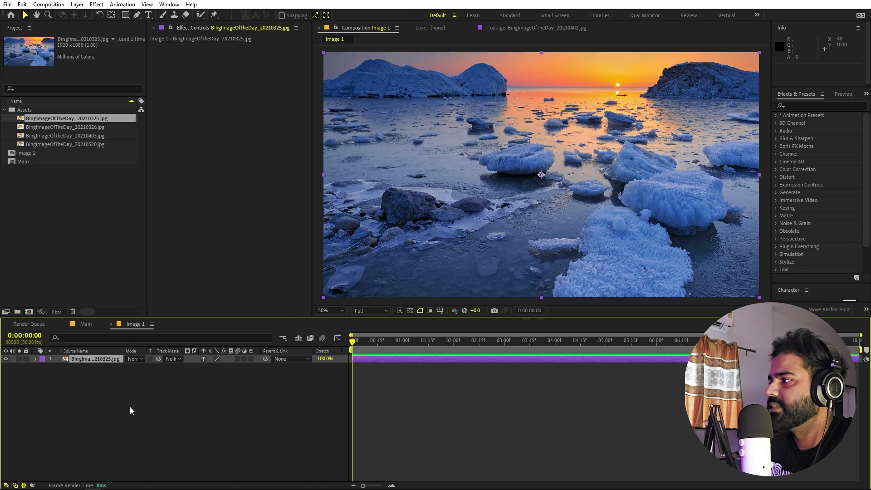
pyautogui.click(481, 265)
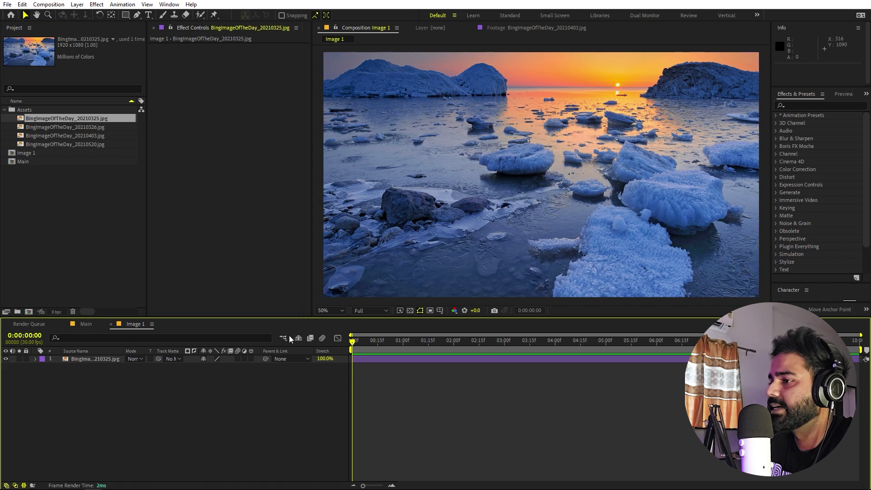
pyautogui.press(',')
pyautogui.press(',')
pyautogui.press(',')
pyautogui.press(',')
pyautogui.press('.')
pyautogui.press('s')
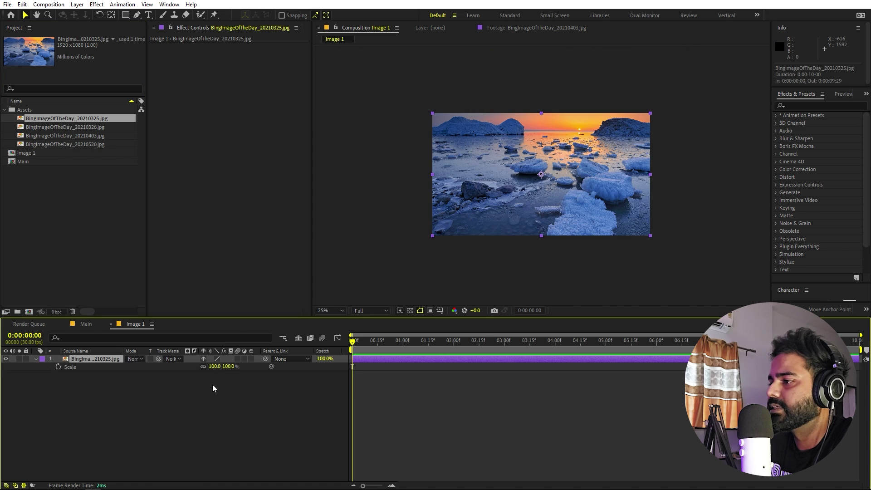
pyautogui.moveTo(216, 368); pyautogui.dragTo(219, 383)
pyautogui.hotkey('ctrl', 'z')
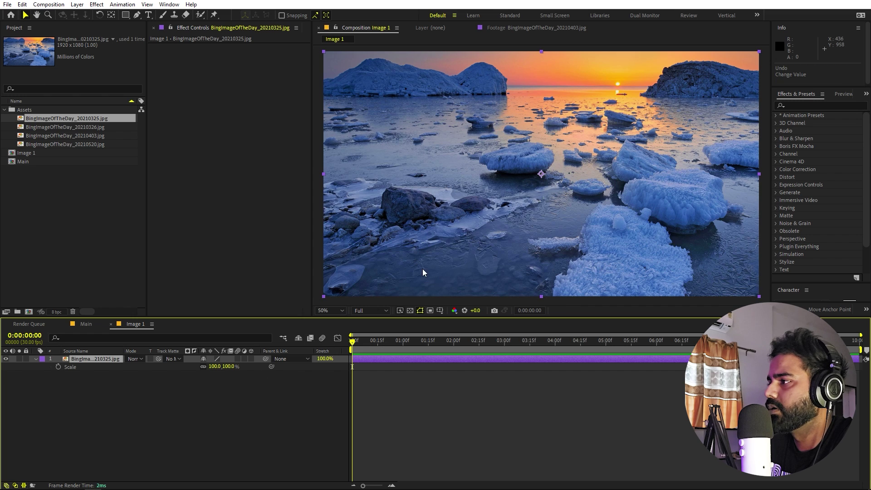
pyautogui.press('.')
pyautogui.press('F2')
# Nest the Image 1 composition as a layer inside the Main timeline.
pyautogui.click(87, 324)
pyautogui.click(81, 260)
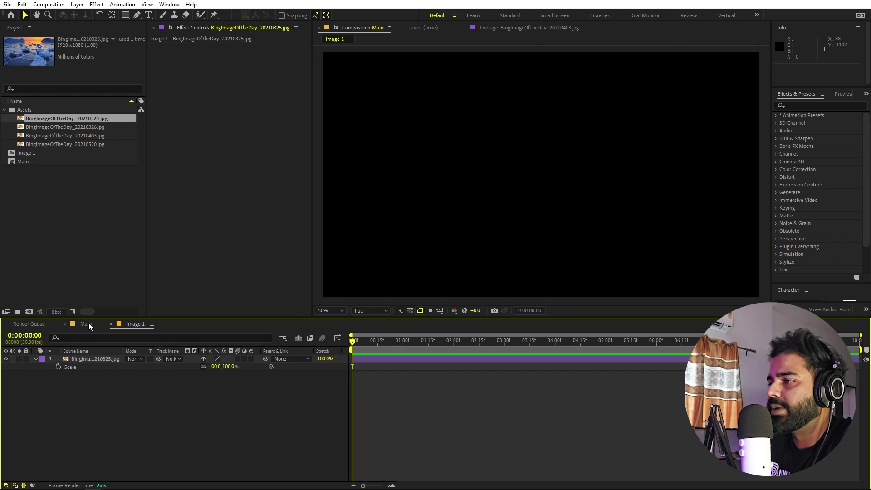
pyautogui.moveTo(32, 156); pyautogui.dragTo(188, 422)
pyautogui.click(212, 426)
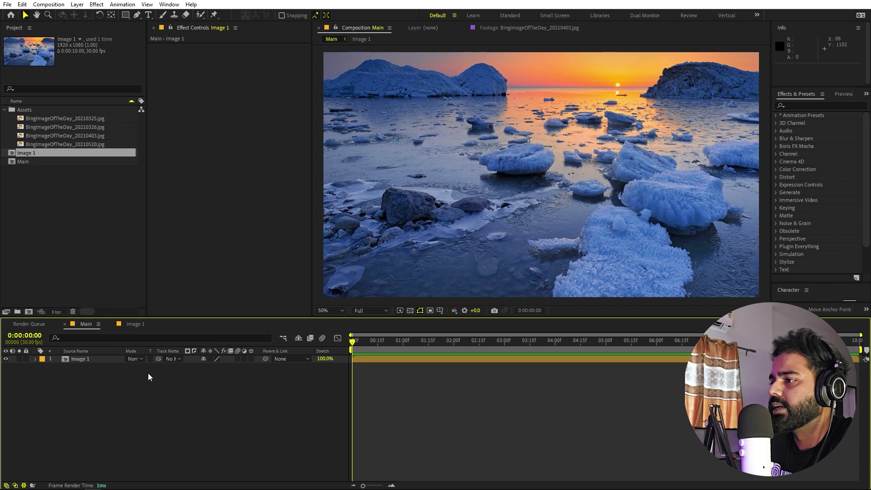
pyautogui.click(103, 312)
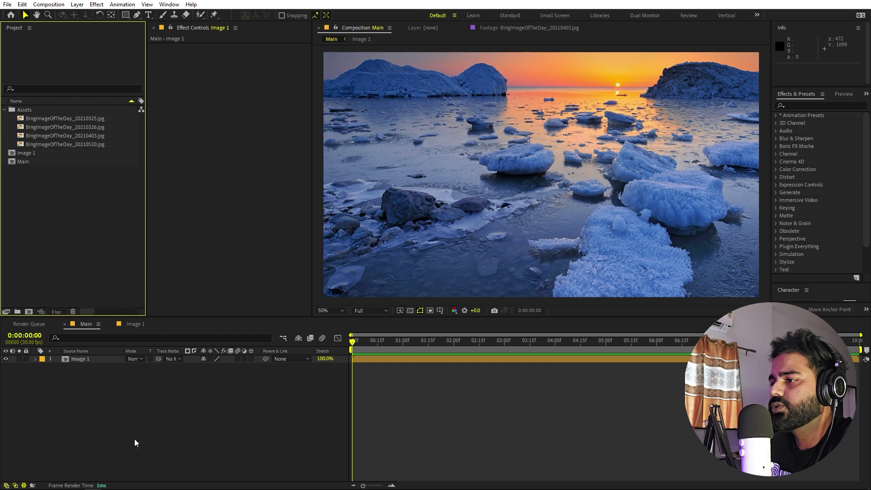
pyautogui.rightClick(149, 440)
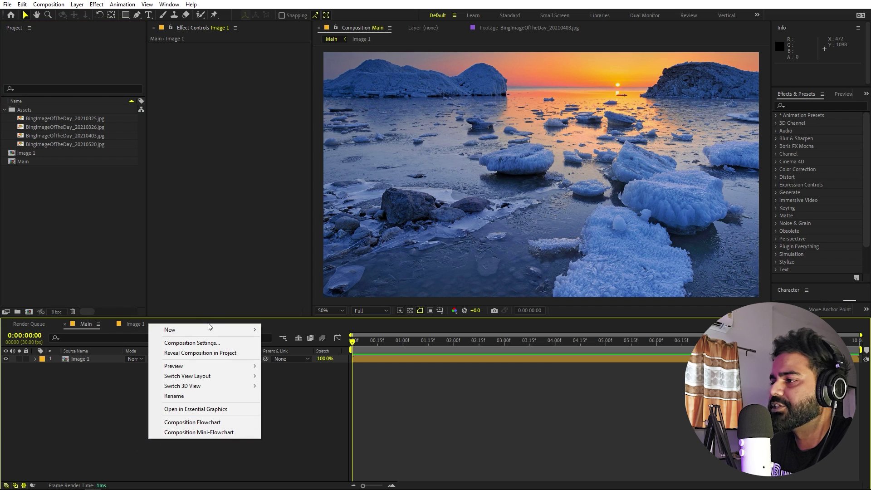
# Add Adjustment Layer 1 to Main and set its horizontal Scale to 100/5, giving 20% width.
pyautogui.moveTo(208, 328)
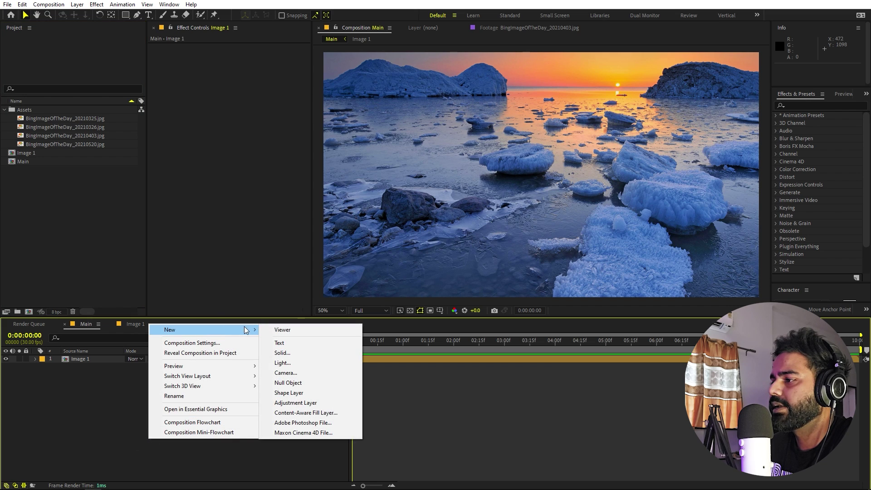
pyautogui.click(286, 403)
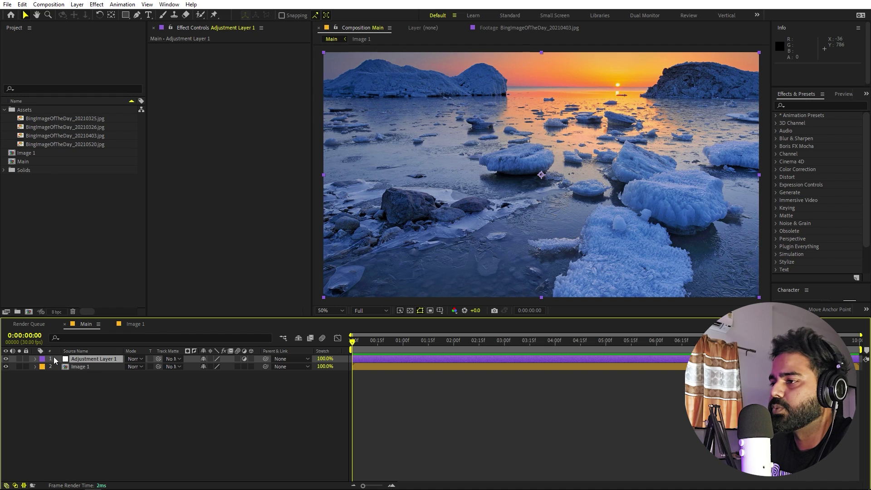
pyautogui.press('s')
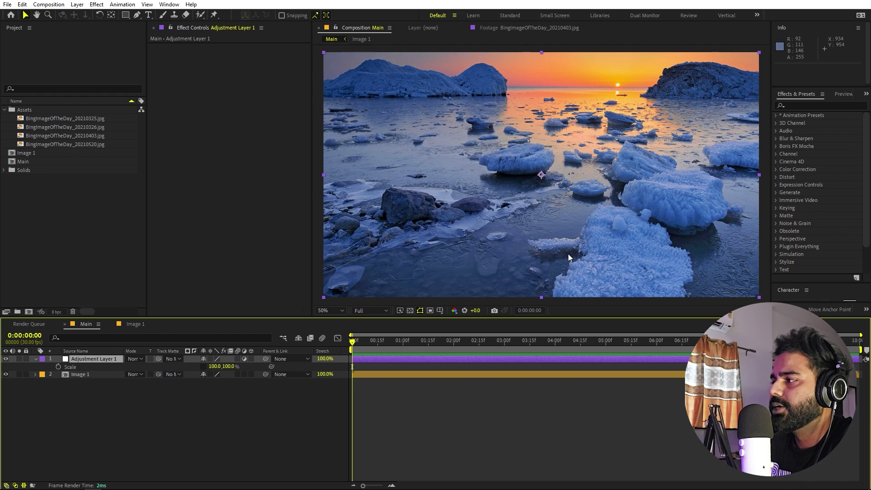
pyautogui.click(215, 367)
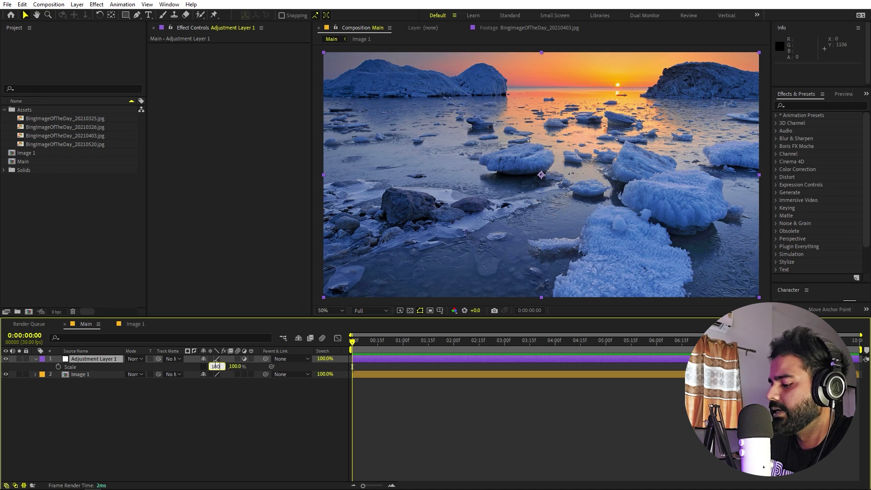
pyautogui.write('100/5')
pyautogui.press('Return')
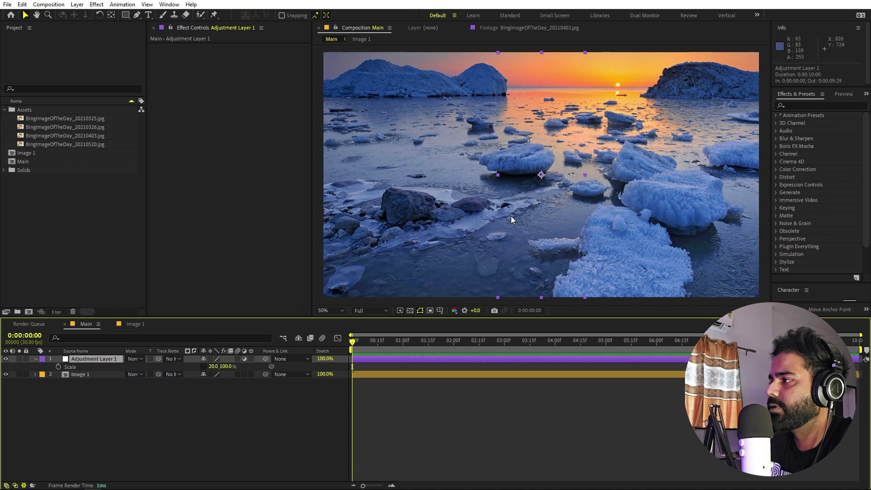
# Move the strip to the left of frame and make two duplicates offset to the right.
pyautogui.moveTo(539, 177); pyautogui.dragTo(372, 177)
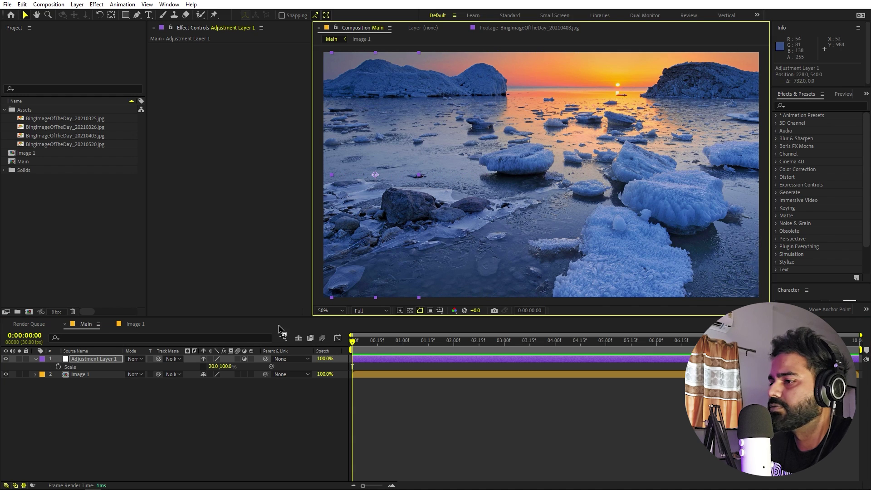
pyautogui.click(86, 357)
pyautogui.hotkey('ctrl', 'd')
pyautogui.moveTo(370, 243); pyautogui.dragTo(456, 244)
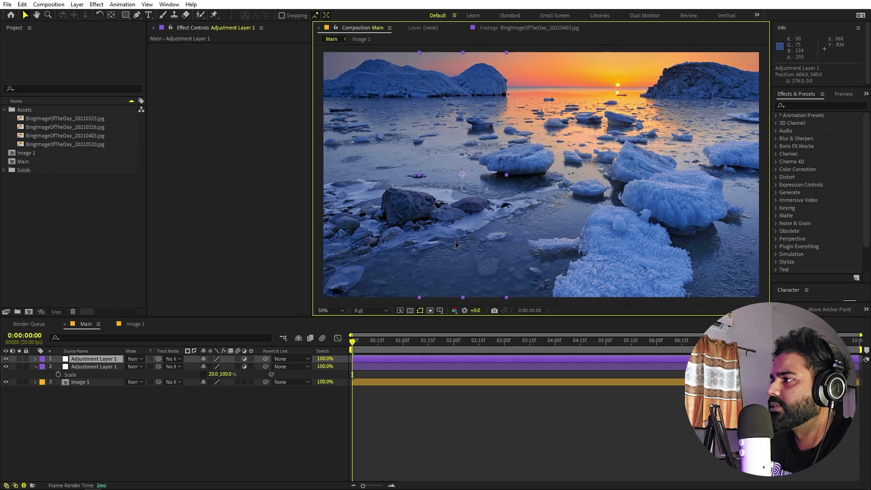
pyautogui.click(76, 359)
pyautogui.hotkey('ctrl', 'd')
pyautogui.moveTo(472, 227); pyautogui.dragTo(563, 219)
# Add fourth and fifth strip duplicates further right and expand the Align panel area.
pyautogui.click(94, 352)
pyautogui.click(97, 359)
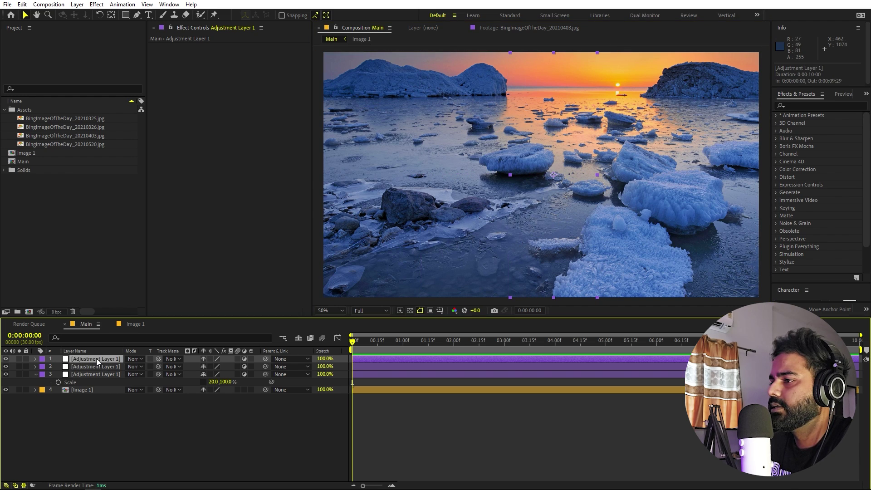
pyautogui.hotkey('ctrl', 'd')
pyautogui.moveTo(479, 245); pyautogui.dragTo(588, 224)
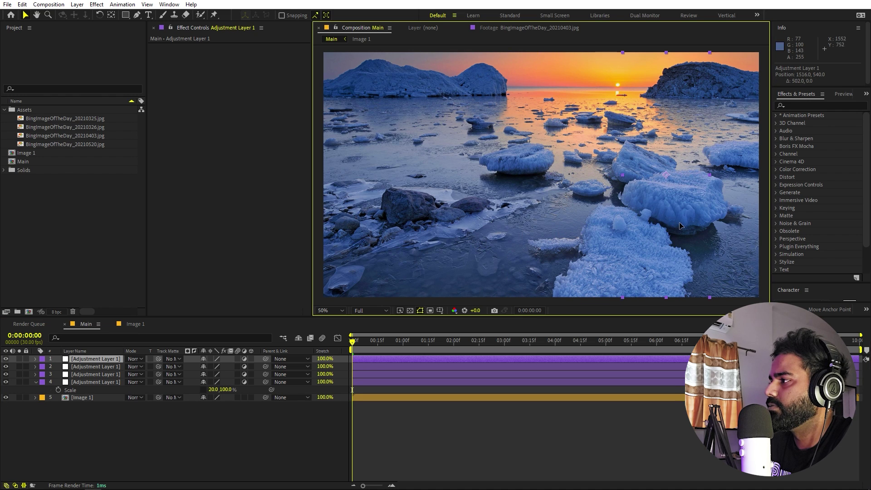
pyautogui.click(114, 358)
pyautogui.hotkey('ctrl', 'd')
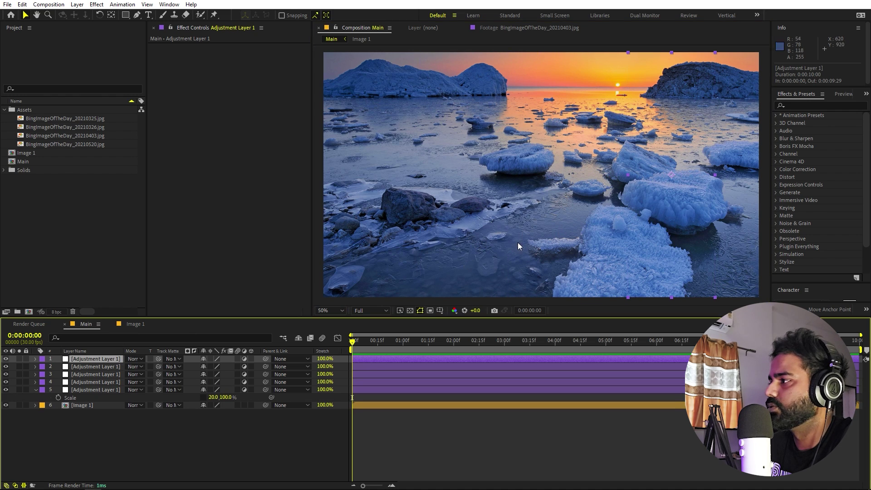
pyautogui.moveTo(657, 184); pyautogui.dragTo(698, 188)
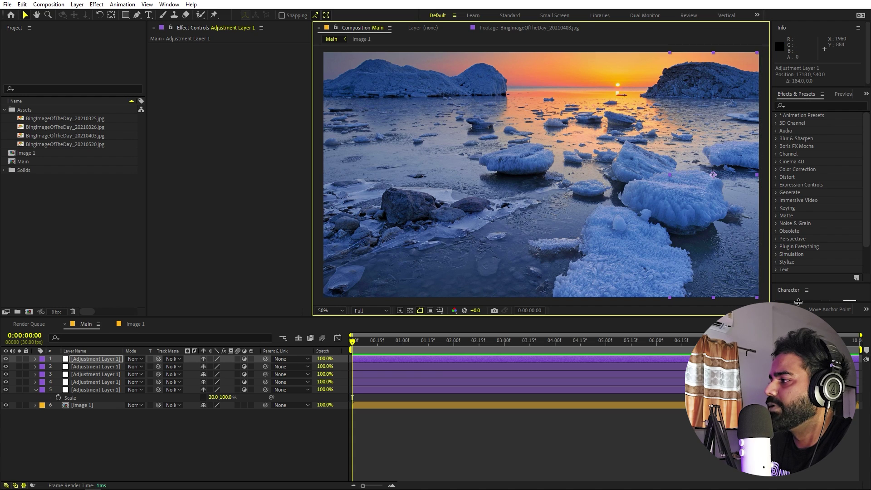
pyautogui.moveTo(799, 303); pyautogui.dragTo(806, 209)
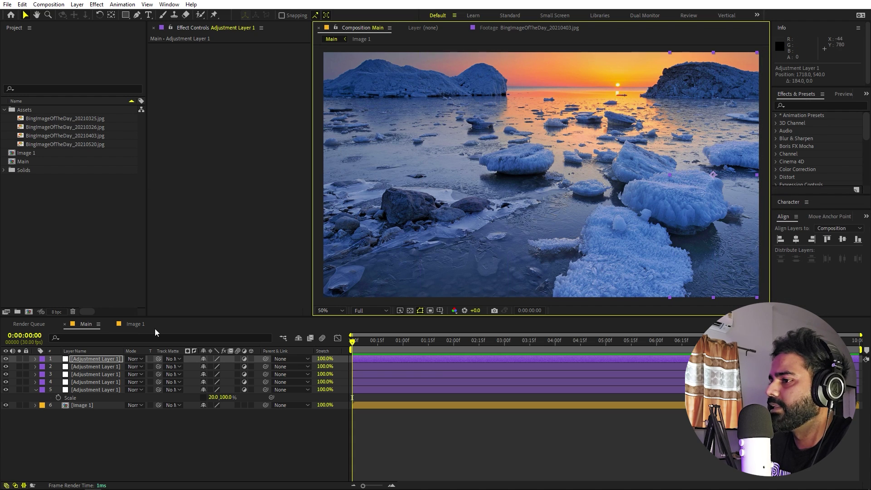
# Align layer 5 to the composition's left edge and layer 1 to its right edge.
pyautogui.click(94, 391)
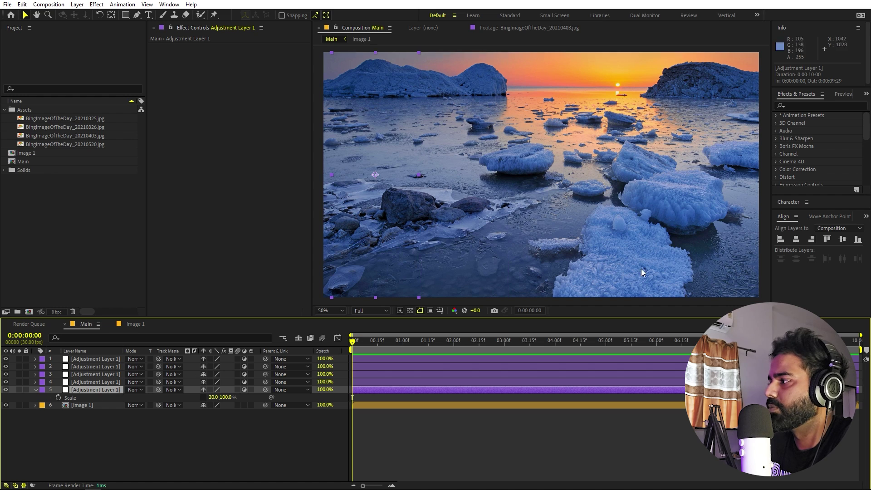
pyautogui.click(781, 239)
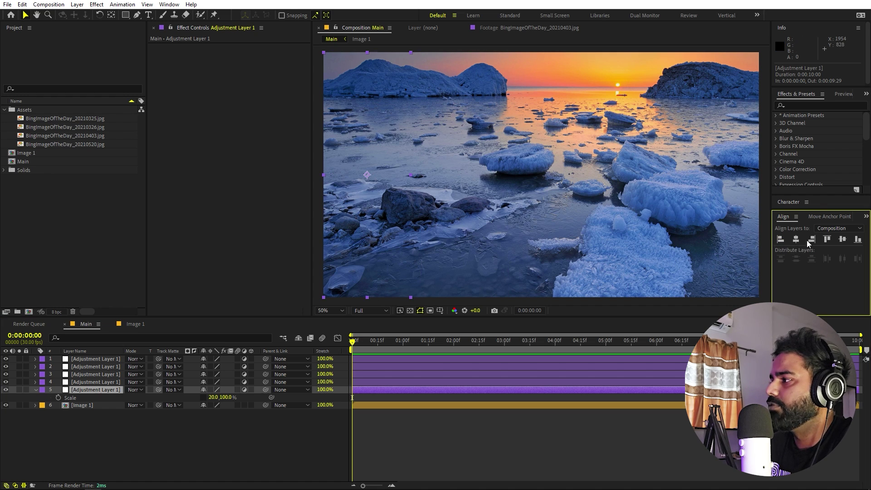
pyautogui.click(169, 4)
pyautogui.click(304, 394)
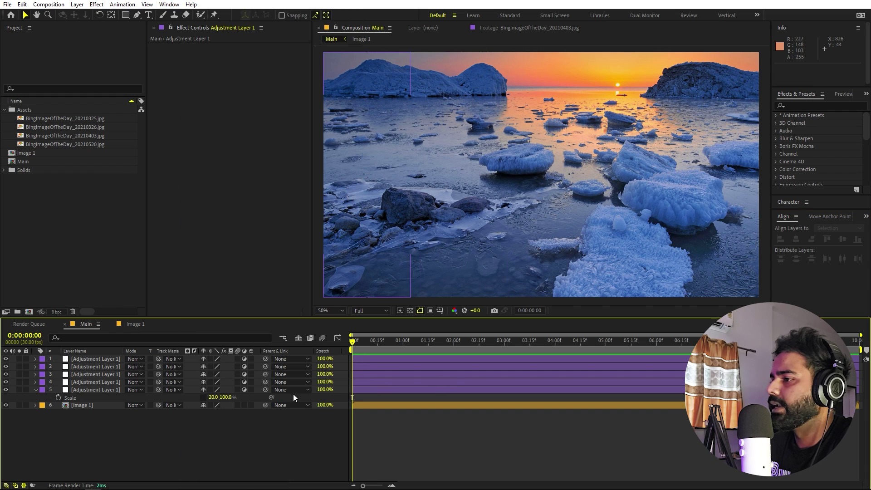
pyautogui.click(88, 359)
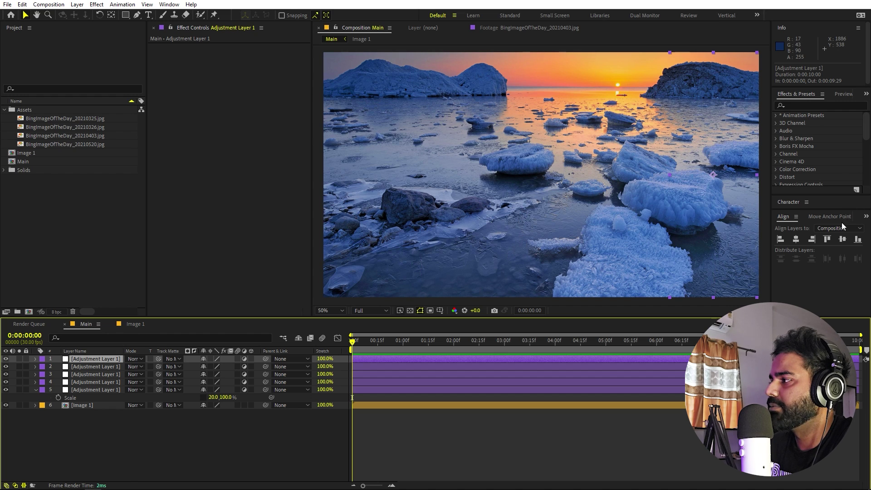
pyautogui.click(813, 240)
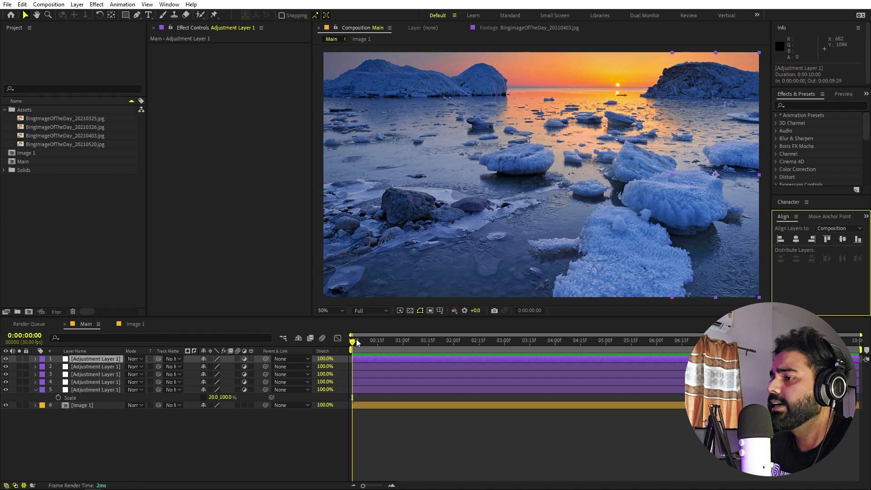
# Distribute horizontal centers of all five adjustment layers evenly across the frame.
pyautogui.click(100, 389)
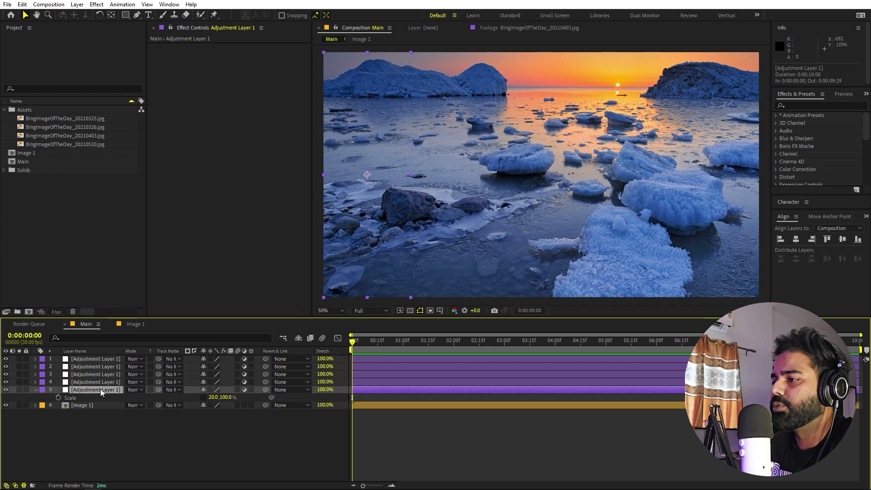
pyautogui.keyDown('shift'); pyautogui.click(91, 361); pyautogui.keyUp('shift')
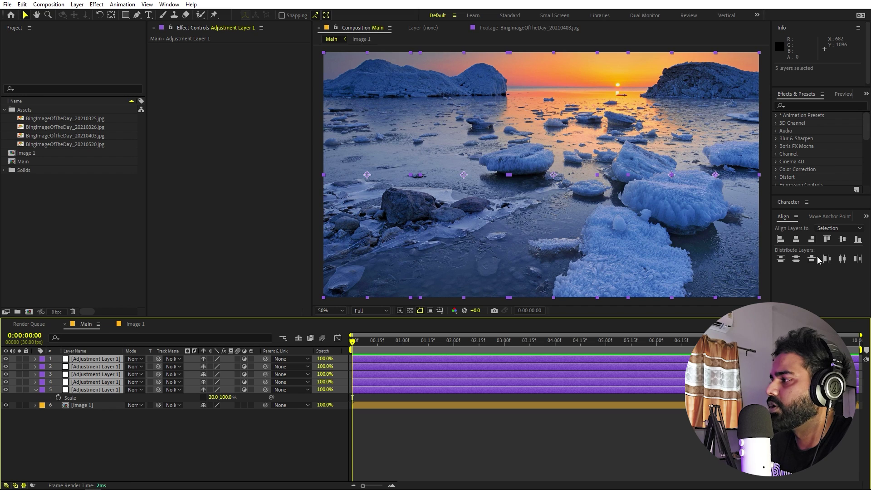
pyautogui.click(842, 259)
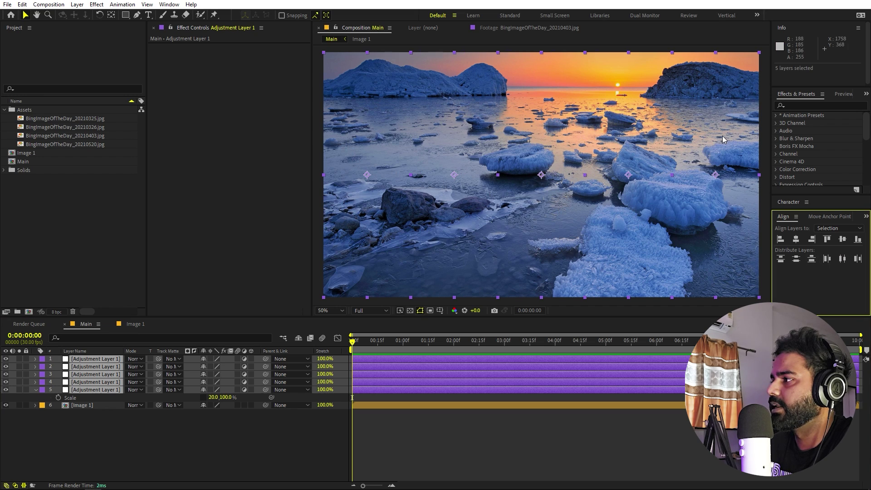
pyautogui.click(500, 445)
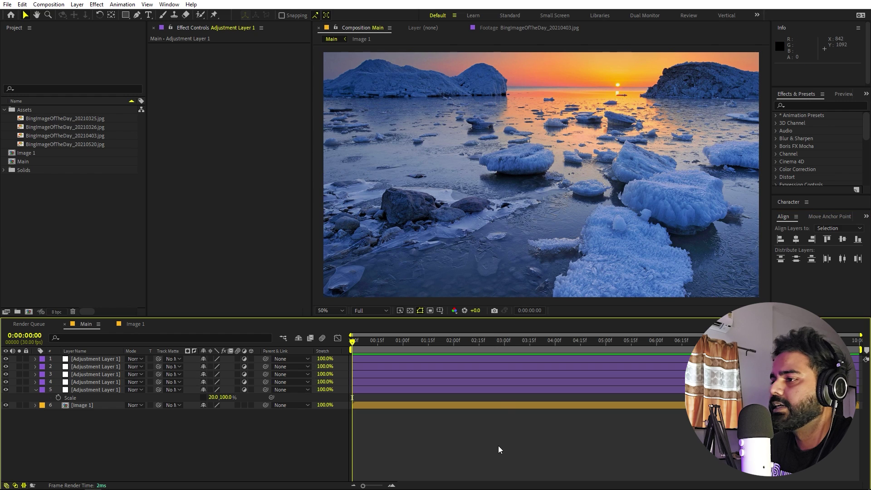
# Apply the Transform effect to the middle strip, layer 3.
pyautogui.click(90, 375)
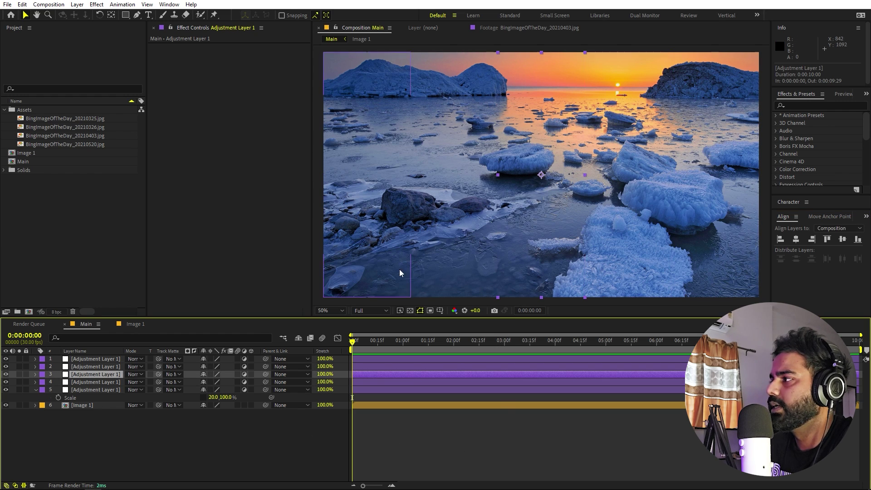
pyautogui.click(814, 106)
pyautogui.write('transfor')
pyautogui.doubleClick(819, 147)
pyautogui.moveTo(816, 146); pyautogui.dragTo(102, 375)
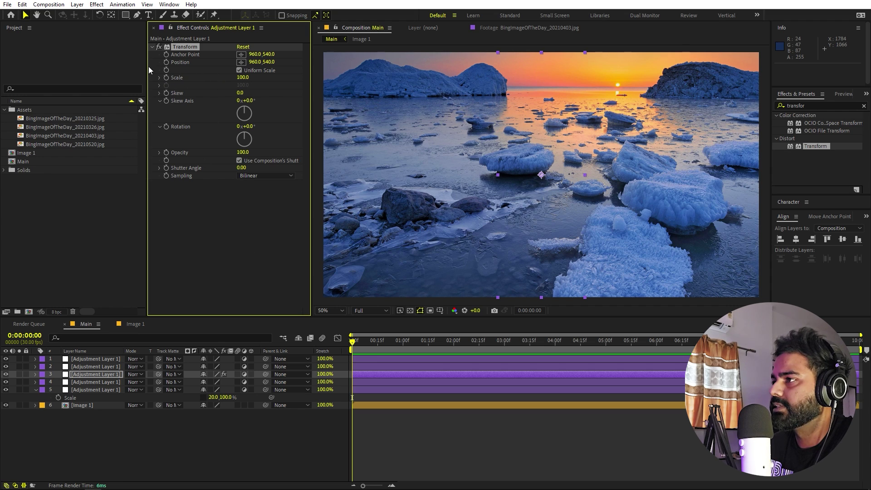
# Keyframe Transform Scale at 300 on frame 0 and 100 on frame 20, with Easy Ease.
pyautogui.press('u')
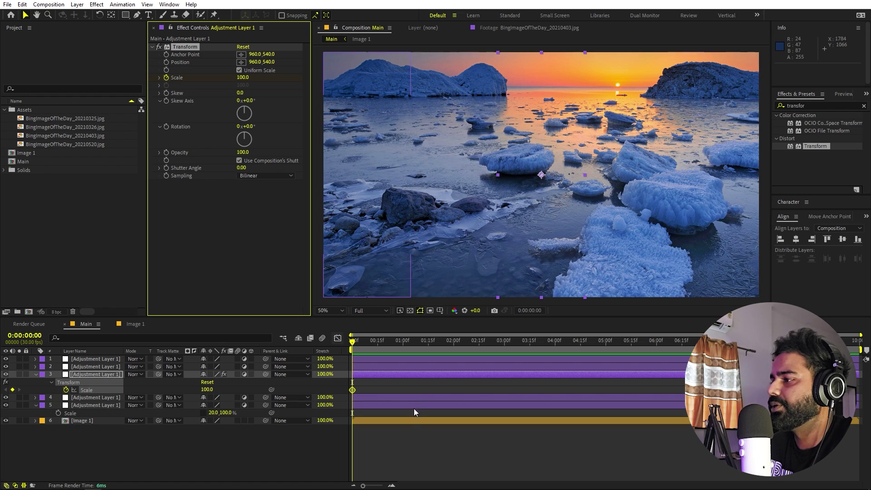
pyautogui.moveTo(368, 486); pyautogui.dragTo(381, 486)
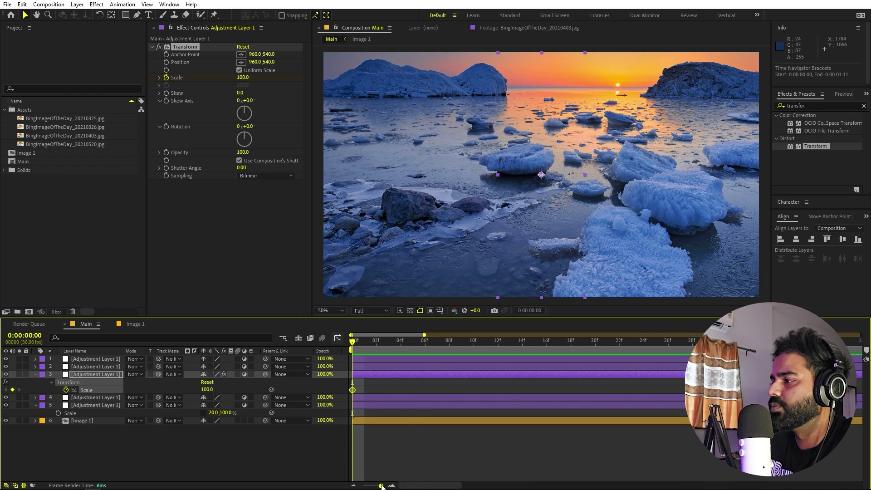
pyautogui.click(245, 77)
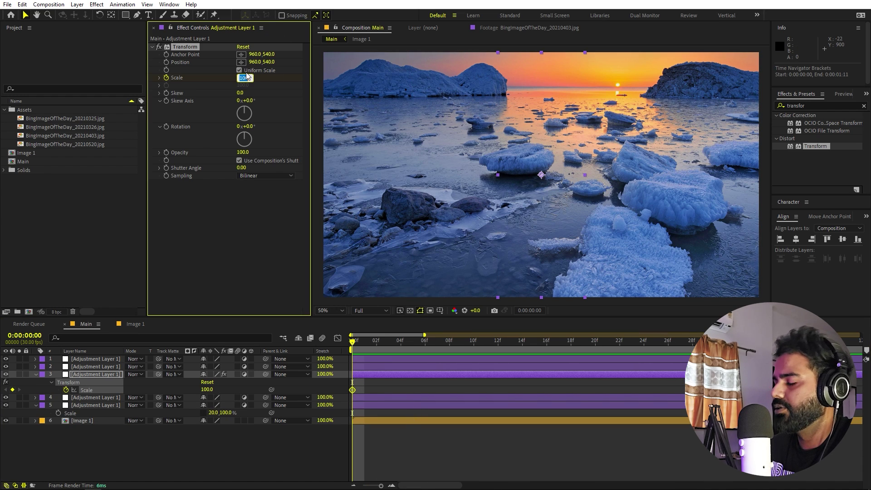
pyautogui.press('Return')
pyautogui.moveTo(376, 353); pyautogui.dragTo(597, 355)
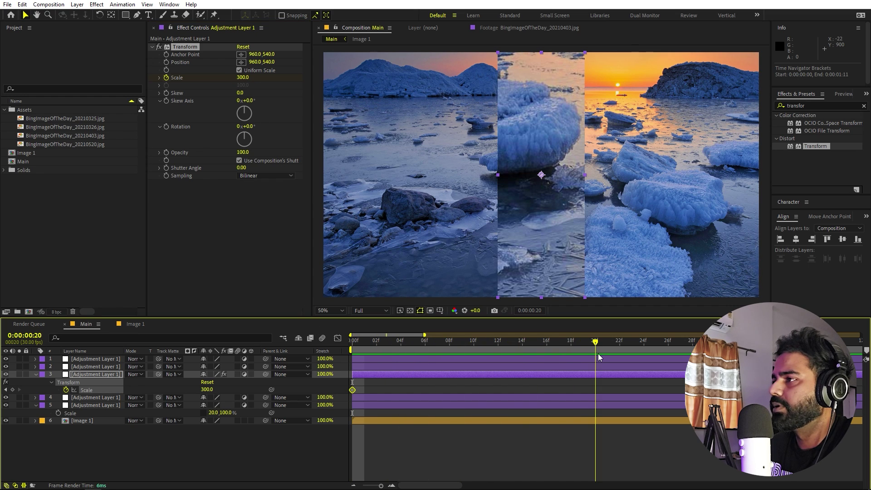
pyautogui.click(243, 78)
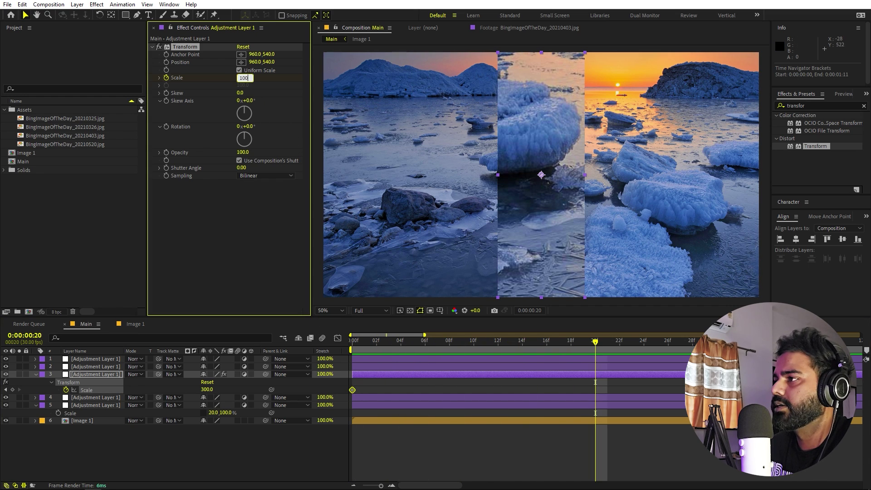
pyautogui.press('Return')
pyautogui.moveTo(623, 391); pyautogui.dragTo(351, 390)
pyautogui.press('F9')
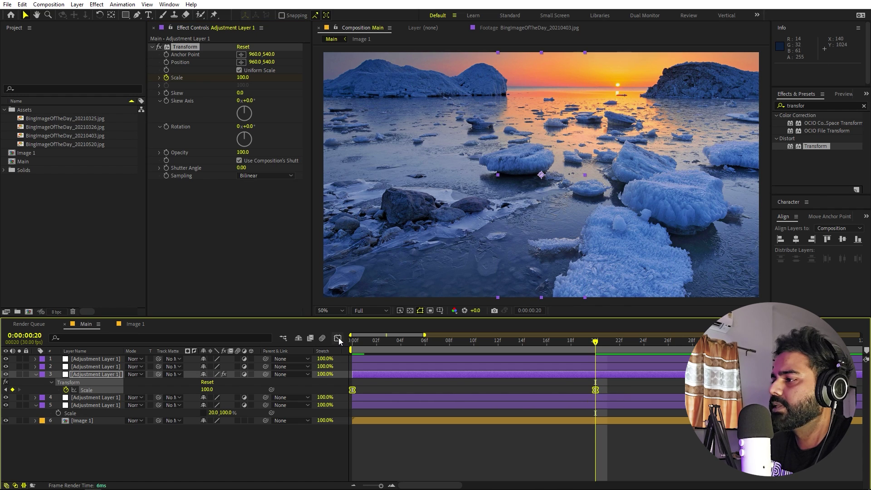
# In the Graph Editor's speed graph, drag the Scale keyframe influence for a steep start and long settle.
pyautogui.click(338, 338)
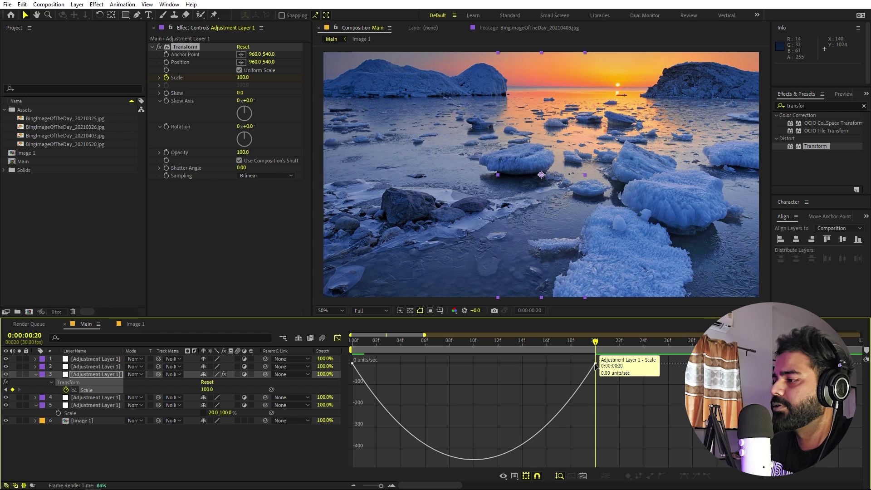
pyautogui.click(526, 476)
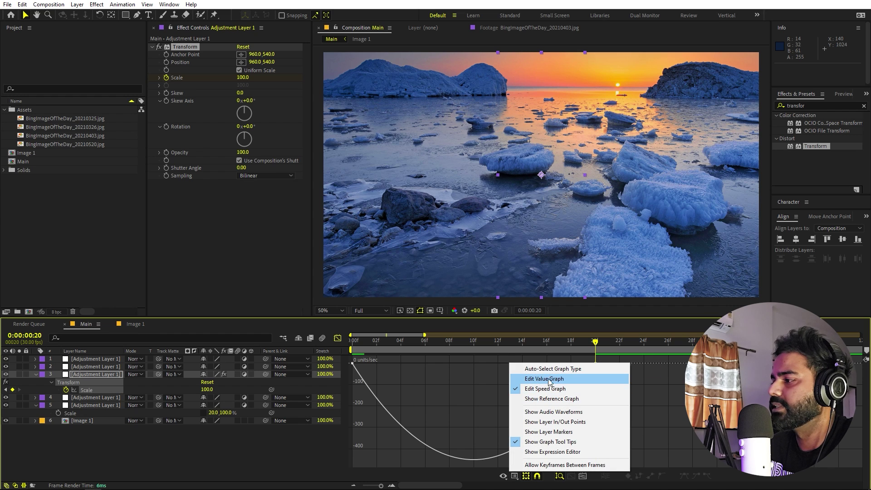
pyautogui.click(559, 389)
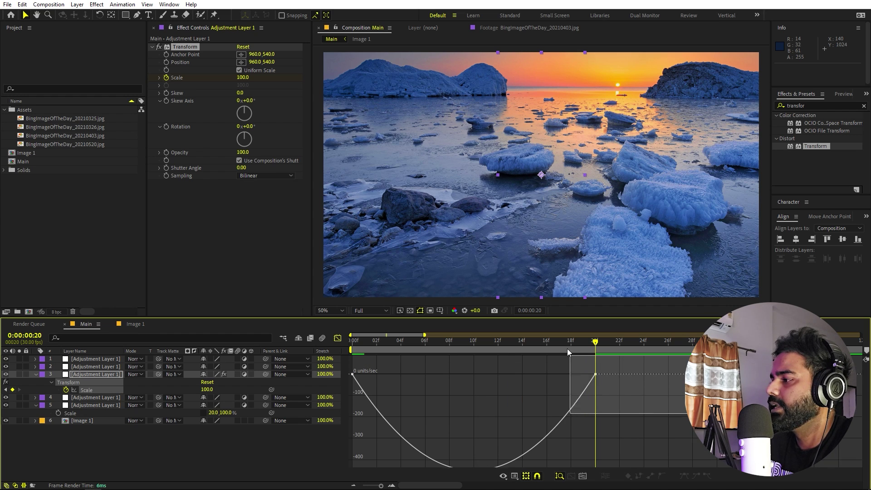
pyautogui.moveTo(555, 363); pyautogui.dragTo(340, 364)
pyautogui.press('-')
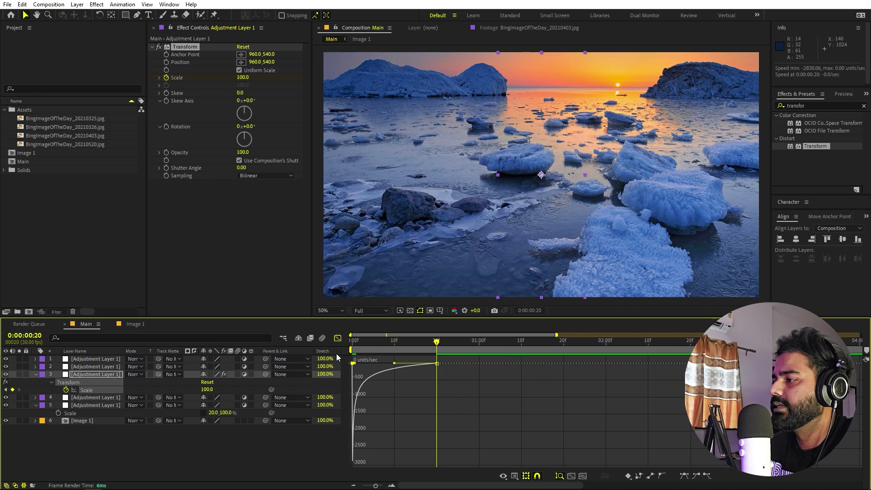
# Preview the transition, then keyframe the middle strip's Transform Opacity at 0.
pyautogui.click(338, 338)
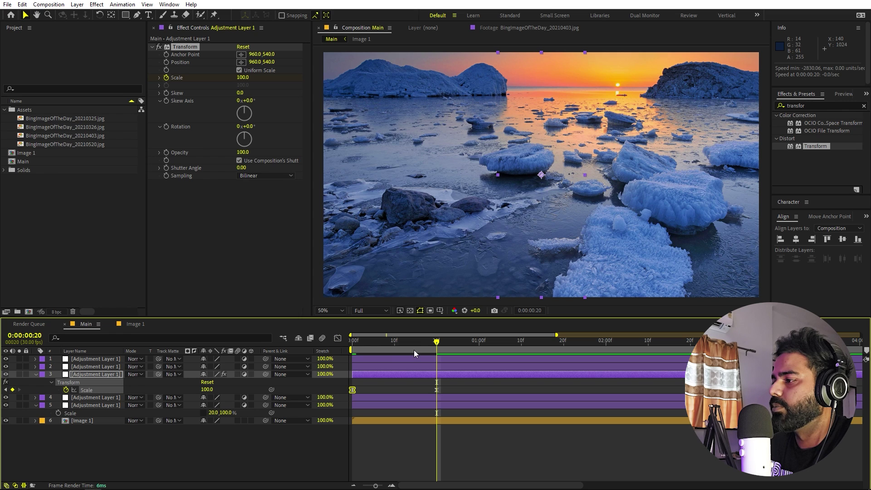
pyautogui.press('space')
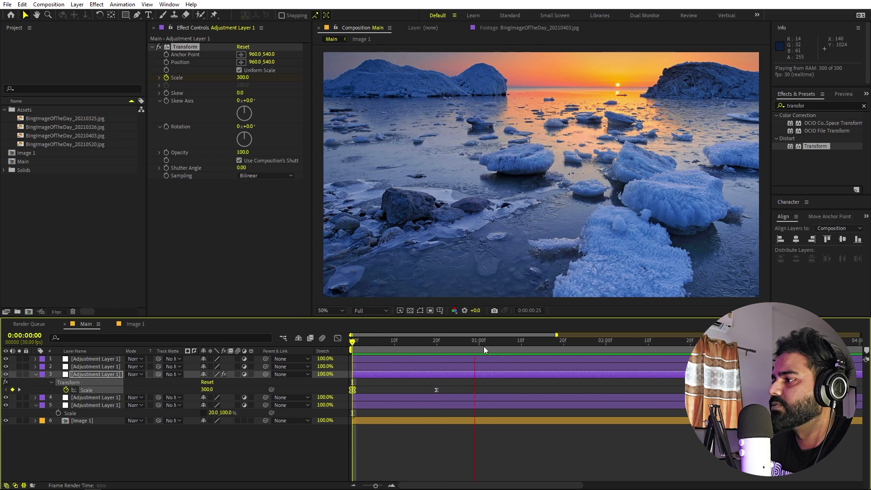
pyautogui.moveTo(359, 352)
pyautogui.mouseDown()
pyautogui.moveTo(436, 362)
pyautogui.moveTo(352, 349)
pyautogui.mouseUp()
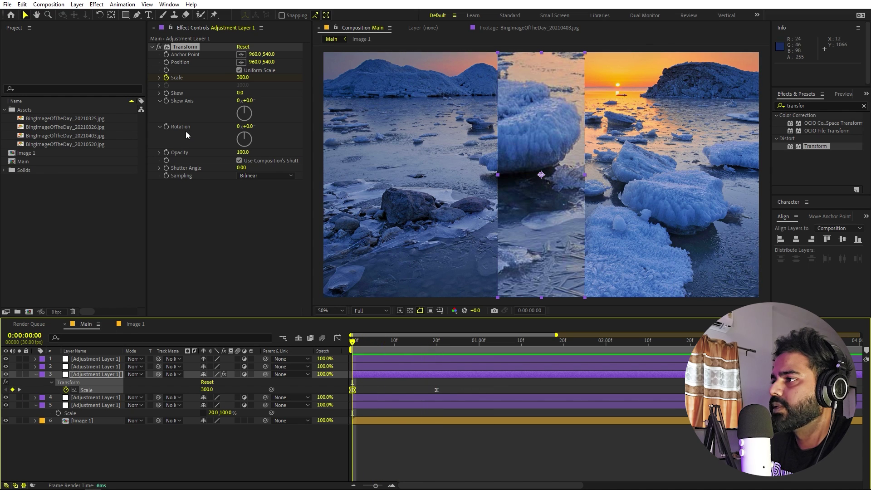
pyautogui.click(165, 153)
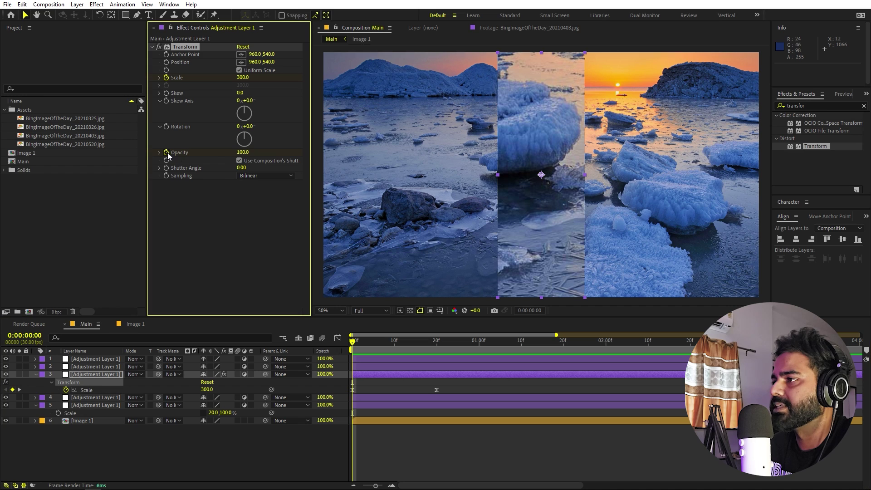
pyautogui.moveTo(244, 152); pyautogui.dragTo(40, 164)
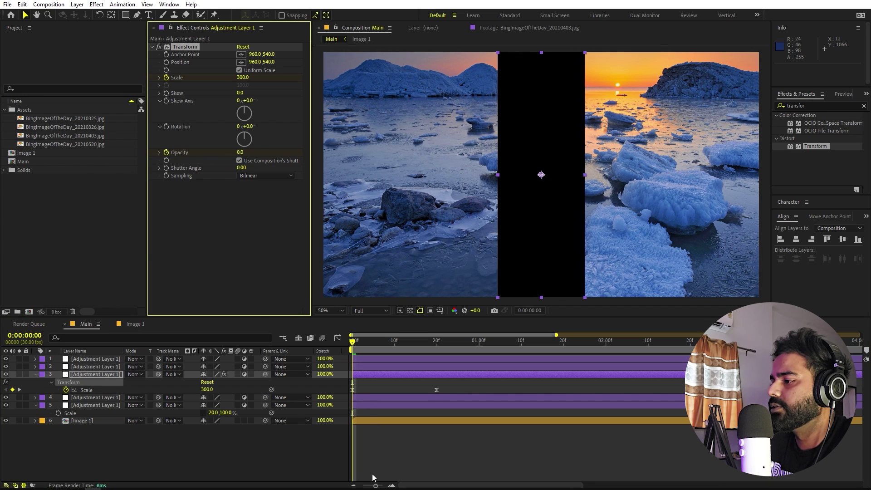
# Set Transform Opacity to 100 at frame 5 and scrub the opening frames to check the fade.
pyautogui.moveTo(376, 486); pyautogui.dragTo(382, 485)
pyautogui.click(375, 341)
pyautogui.moveTo(388, 345); pyautogui.dragTo(466, 342)
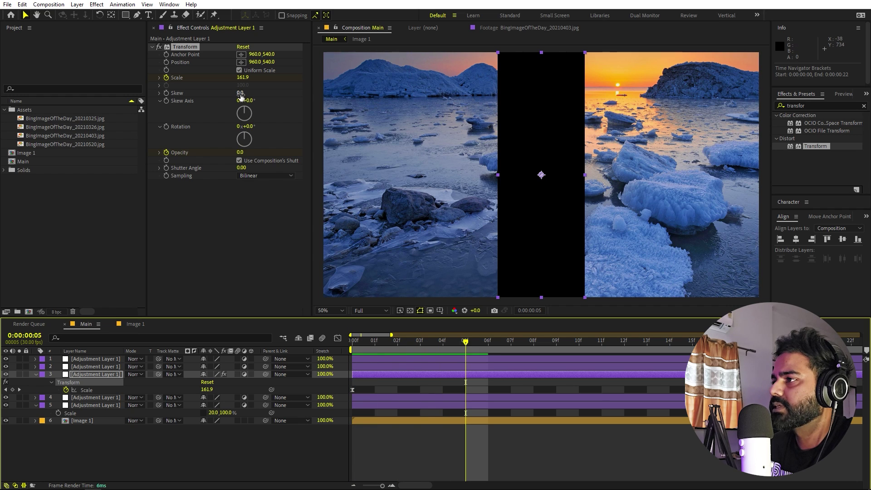
pyautogui.moveTo(241, 154); pyautogui.dragTo(295, 154)
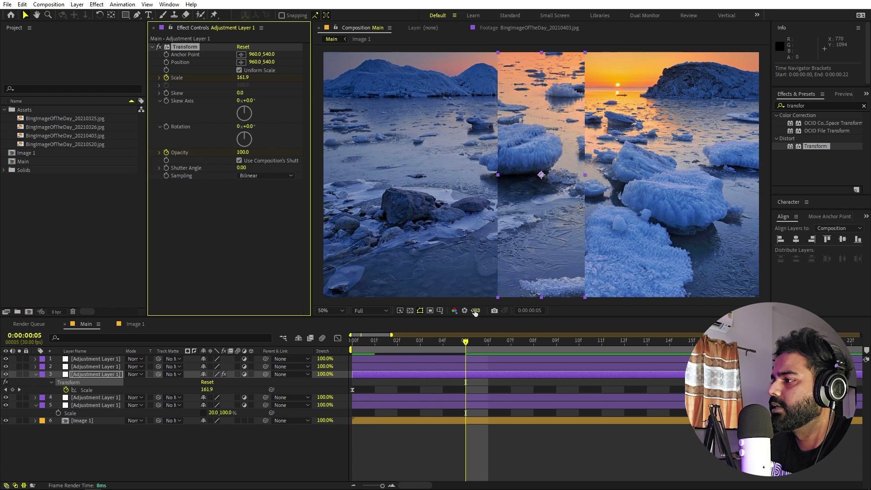
pyautogui.moveTo(445, 340); pyautogui.dragTo(524, 346)
pyautogui.press('Home')
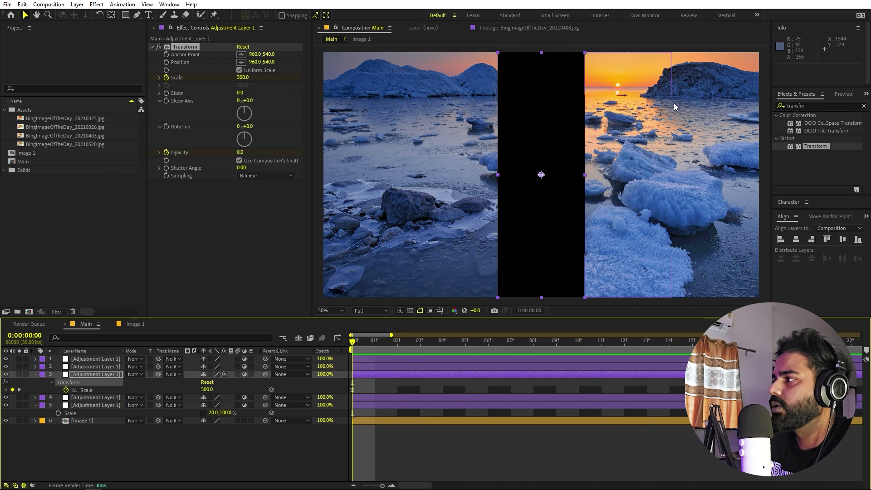
# Copy layer 3's animated Transform effect and paste it onto the other adjustment layers.
pyautogui.click(184, 49)
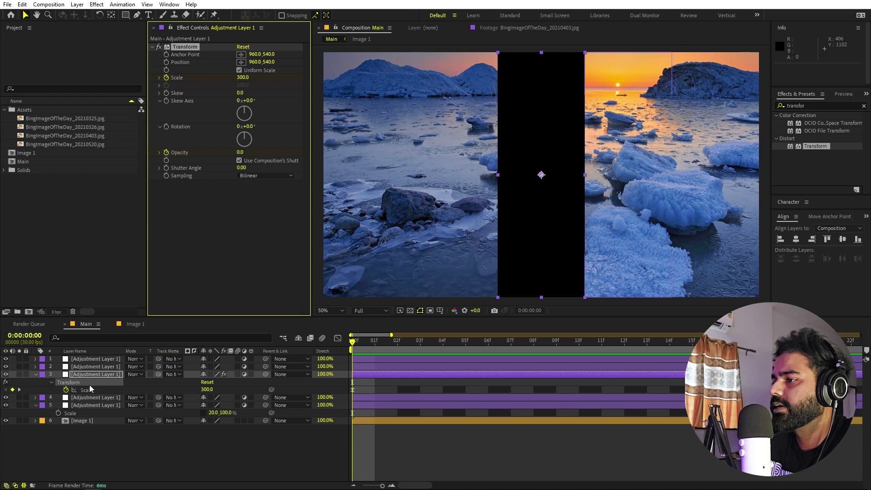
pyautogui.click(98, 368)
pyautogui.press('pagedown')
pyautogui.press('pageup')
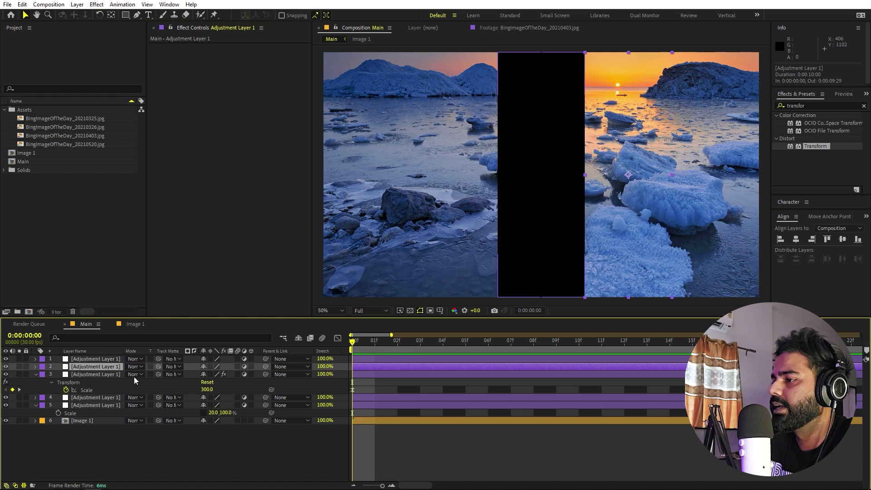
pyautogui.hotkey('ctrl', 'v')
pyautogui.hotkey('ctrl', 'v')
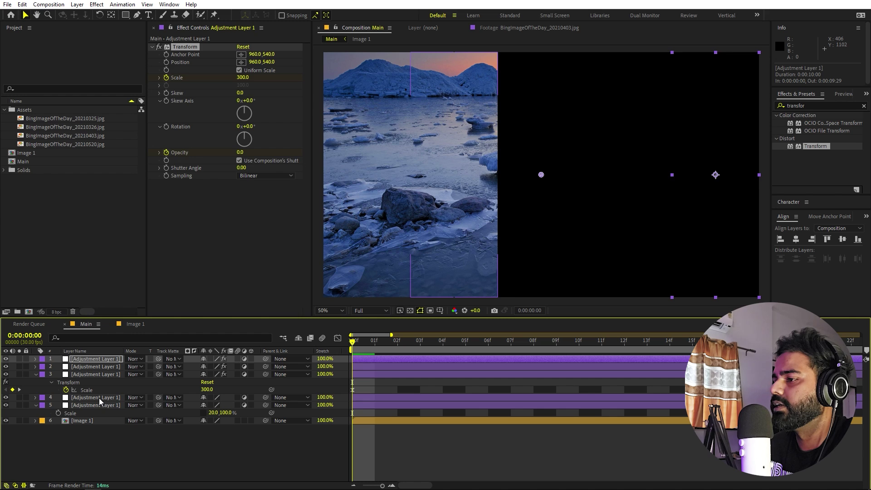
pyautogui.click(99, 398)
pyautogui.hotkey('ctrl', 'v')
pyautogui.click(99, 406)
pyautogui.hotkey('ctrl', 'v')
pyautogui.click(428, 437)
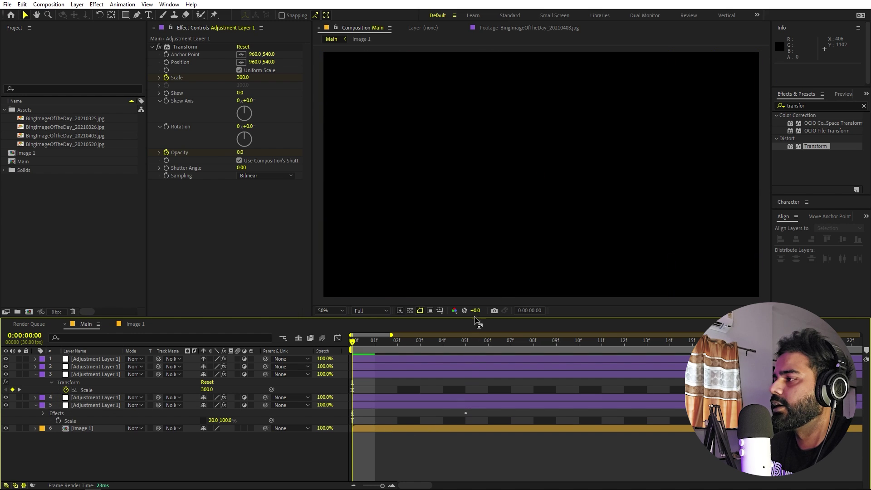
# Preview the strip animation from the start of the composition.
pyautogui.press('space')
pyautogui.moveTo(447, 351); pyautogui.dragTo(184, 374)
pyautogui.press('space')
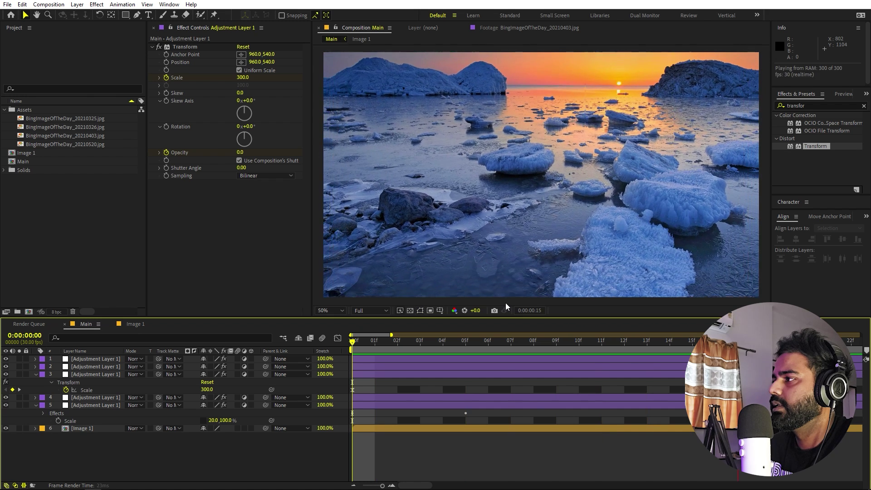
pyautogui.press('space')
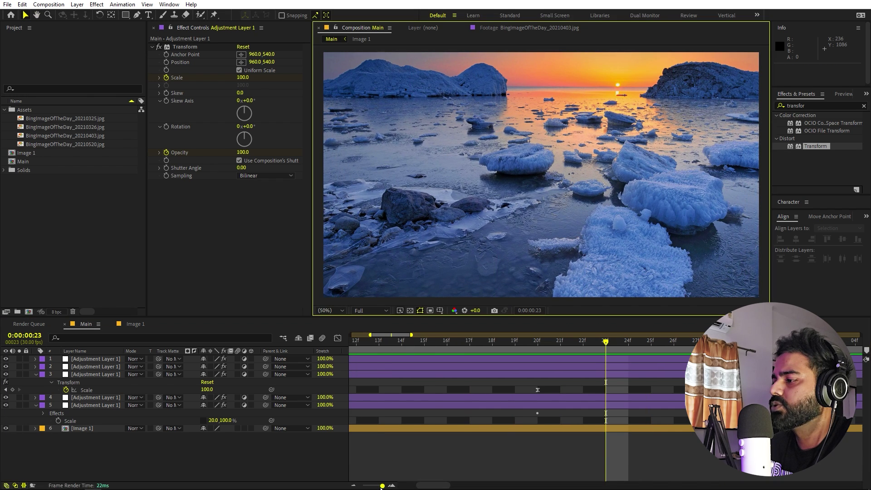
# Reveal the keyframed Transform properties of all five adjustment layers across the full ten seconds.
pyautogui.moveTo(382, 485); pyautogui.dragTo(363, 485)
pyautogui.click(380, 404)
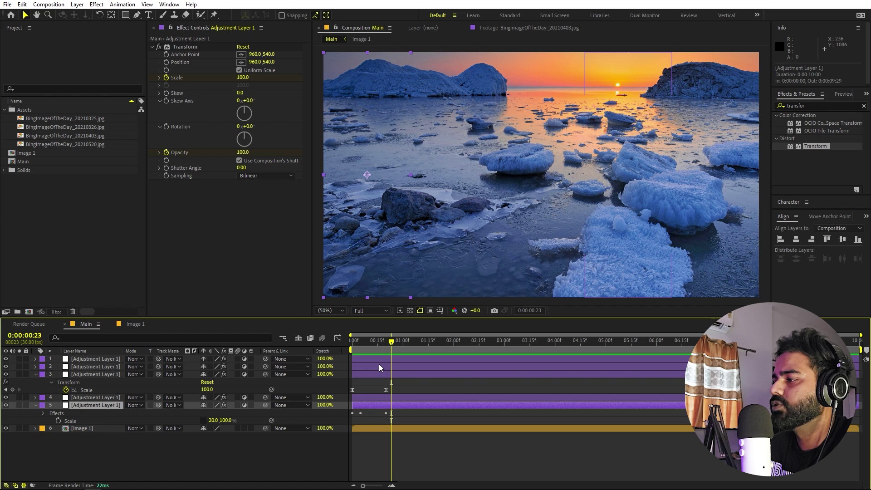
pyautogui.keyDown('shift'); pyautogui.click(379, 364); pyautogui.keyUp('shift')
pyautogui.press('u')
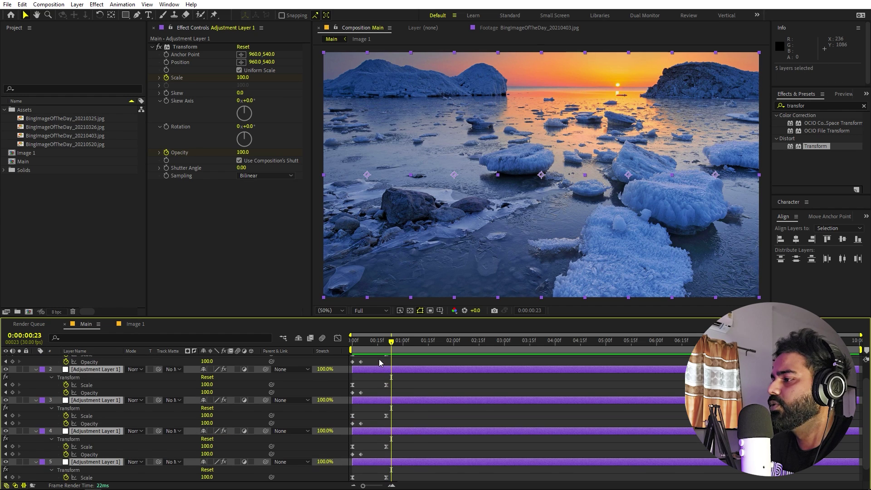
pyautogui.click(414, 390)
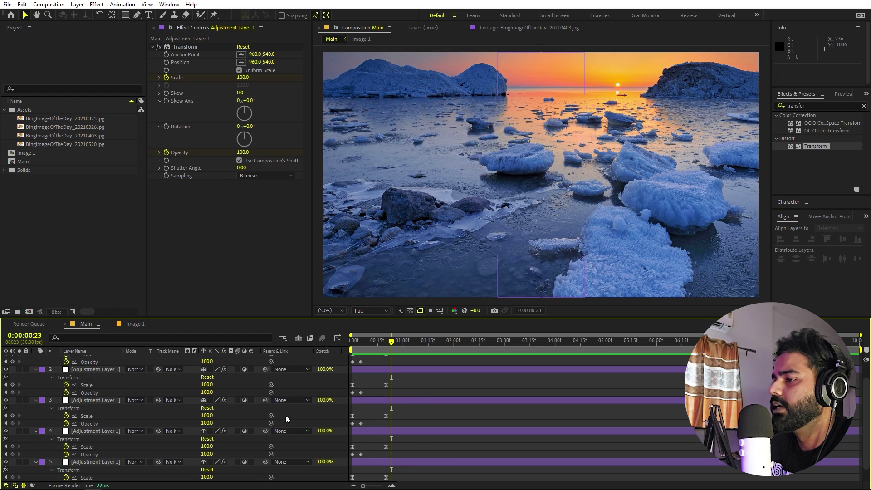
pyautogui.click(86, 402)
pyautogui.scroll(1, 359, 413)
pyautogui.scroll(3, 350, 414)
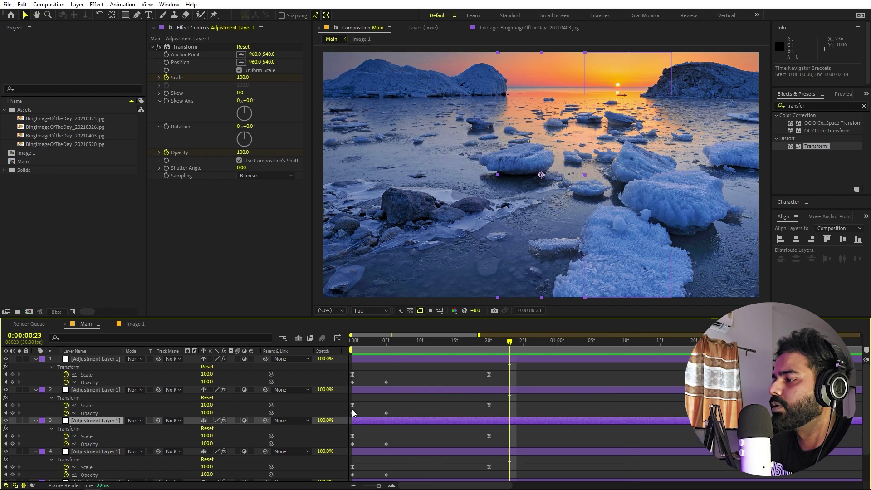
# Offset the keyframes of layers 2, 1, 4 and 5 later in time to stagger the strips.
pyautogui.moveTo(517, 398); pyautogui.dragTo(394, 411)
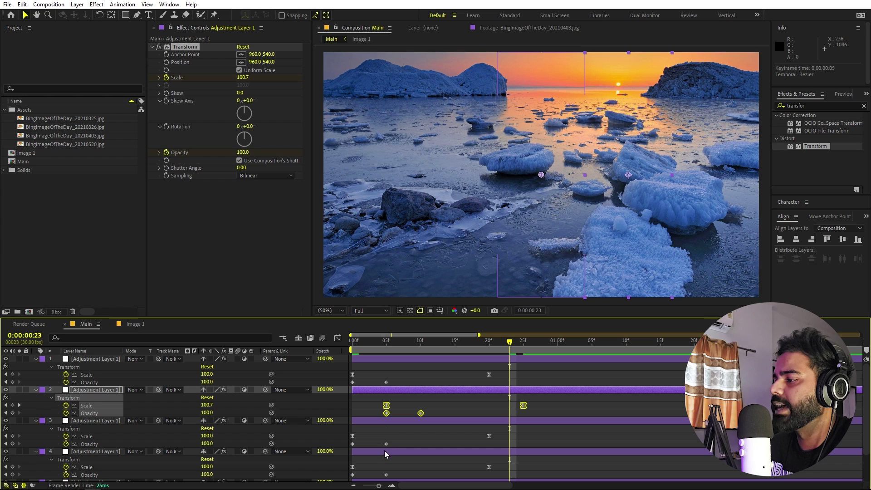
pyautogui.moveTo(510, 369); pyautogui.dragTo(420, 382)
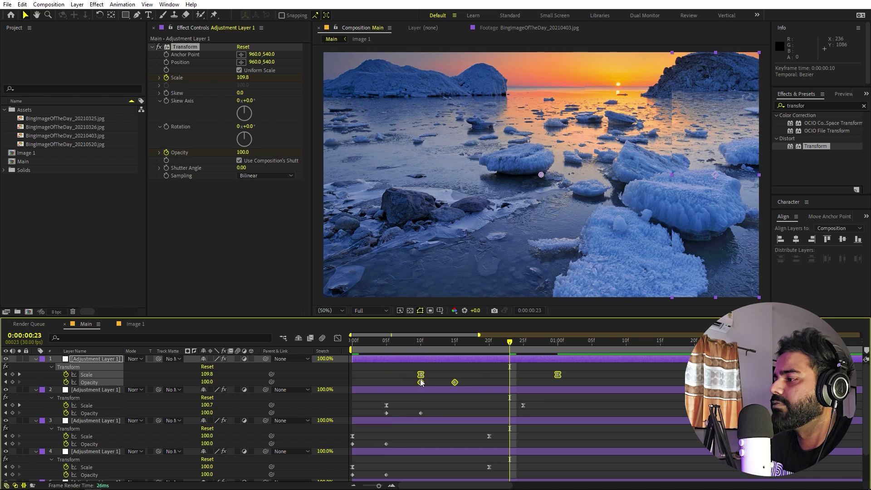
pyautogui.moveTo(381, 348); pyautogui.dragTo(476, 348)
pyautogui.scroll(-2, 500, 435)
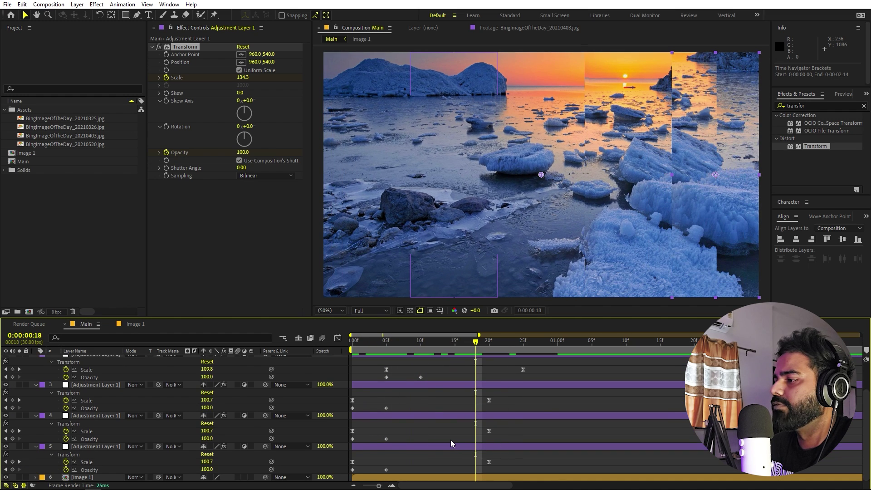
pyautogui.moveTo(501, 429); pyautogui.dragTo(384, 432)
pyautogui.moveTo(511, 459)
pyautogui.mouseDown()
pyautogui.moveTo(307, 474)
pyautogui.moveTo(434, 462)
pyautogui.moveTo(421, 461)
pyautogui.mouseUp()
# Preview the staggered animation, collapse all layer properties and move to the five-second mark.
pyautogui.press('space')
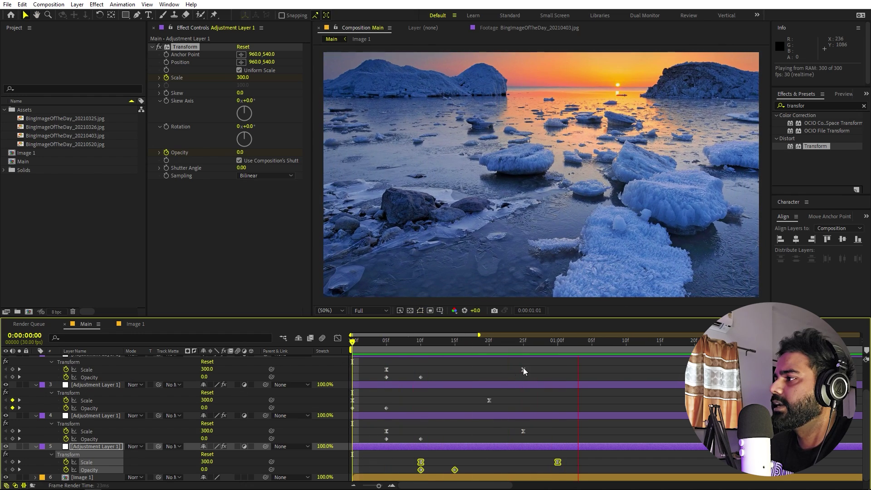
pyautogui.press('space')
pyautogui.hotkey('ctrl', 'a')
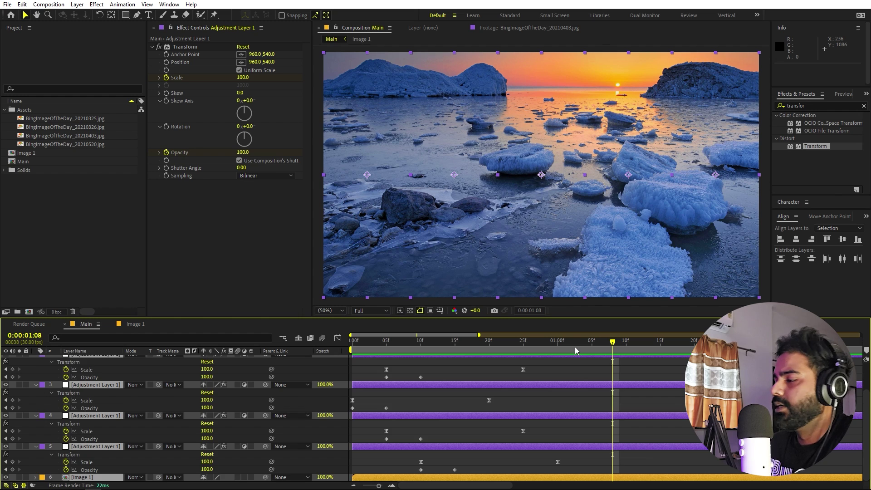
pyautogui.press('u')
pyautogui.click(506, 464)
pyautogui.press('Home')
pyautogui.press(';')
pyautogui.moveTo(363, 351); pyautogui.dragTo(606, 345)
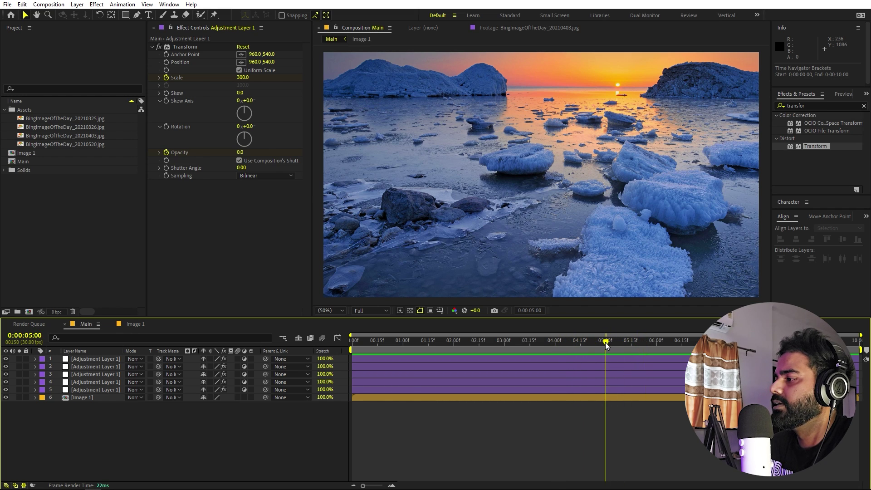
# Pre-compose Image 1 and the five adjustment strips into a precomp named 'Animation 1', moving all attributes.
pyautogui.click(97, 399)
pyautogui.keyDown('shift'); pyautogui.click(105, 360); pyautogui.keyUp('shift')
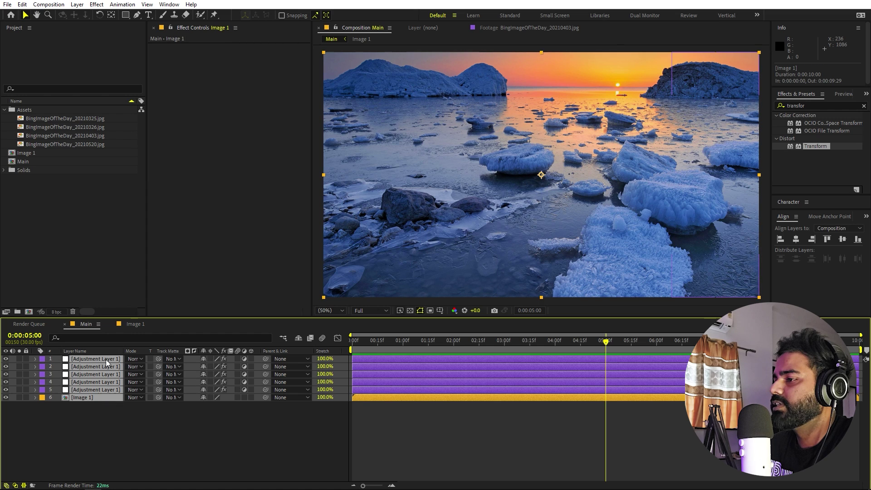
pyautogui.rightClick(107, 362)
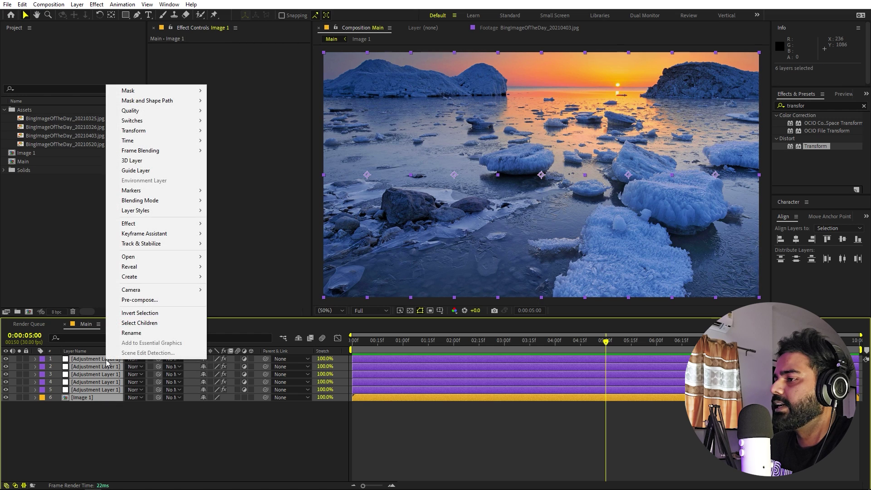
pyautogui.click(147, 301)
pyautogui.write('Animation 1')
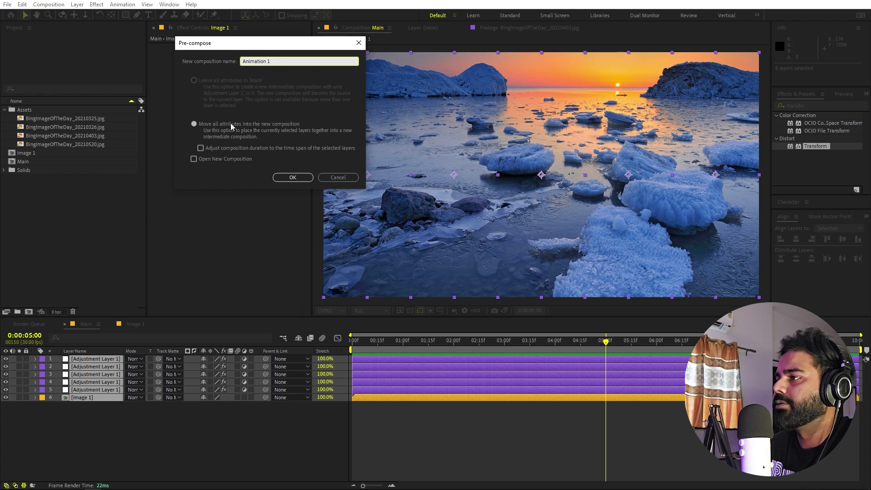
pyautogui.click(287, 177)
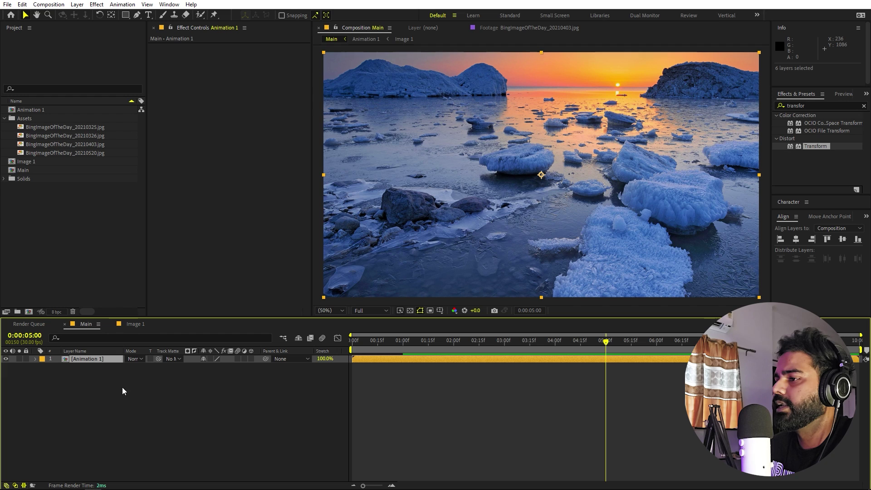
# In Animation 1, end the work area at 5:00 and trim the comp to it.
pyautogui.doubleClick(99, 359)
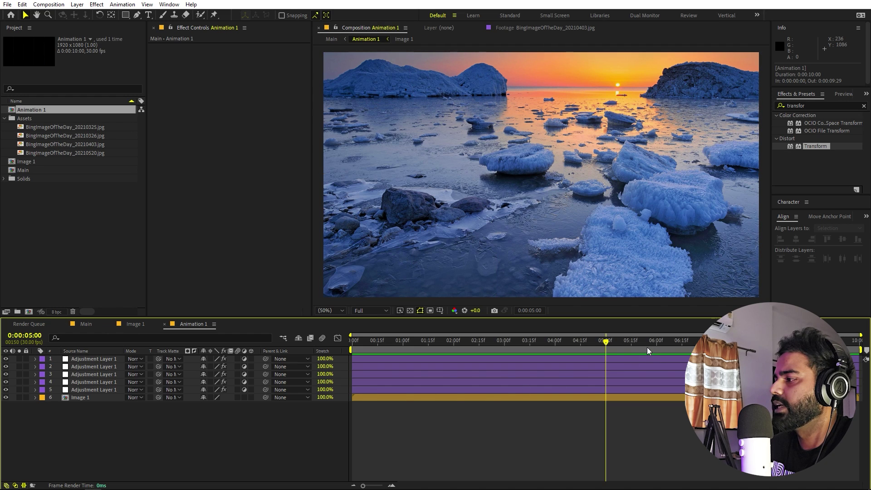
pyautogui.moveTo(607, 345)
pyautogui.mouseDown()
pyautogui.moveTo(579, 345)
pyautogui.moveTo(608, 347)
pyautogui.mouseUp()
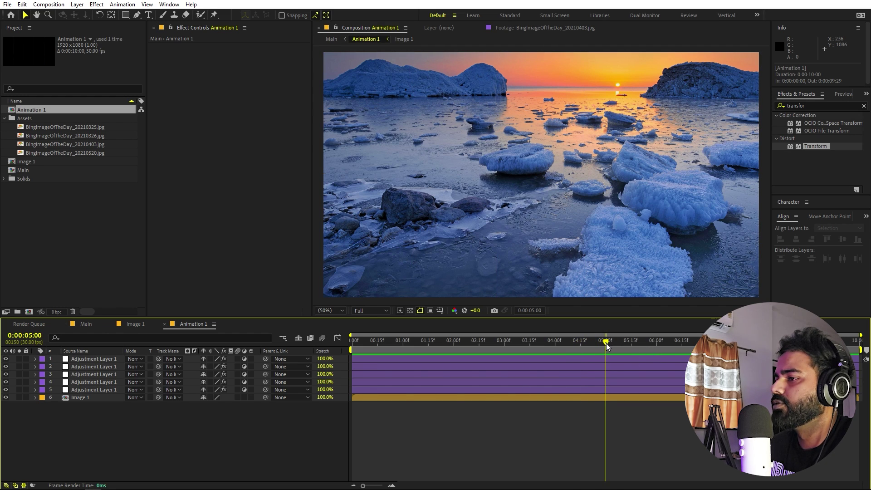
pyautogui.moveTo(861, 348); pyautogui.dragTo(608, 351)
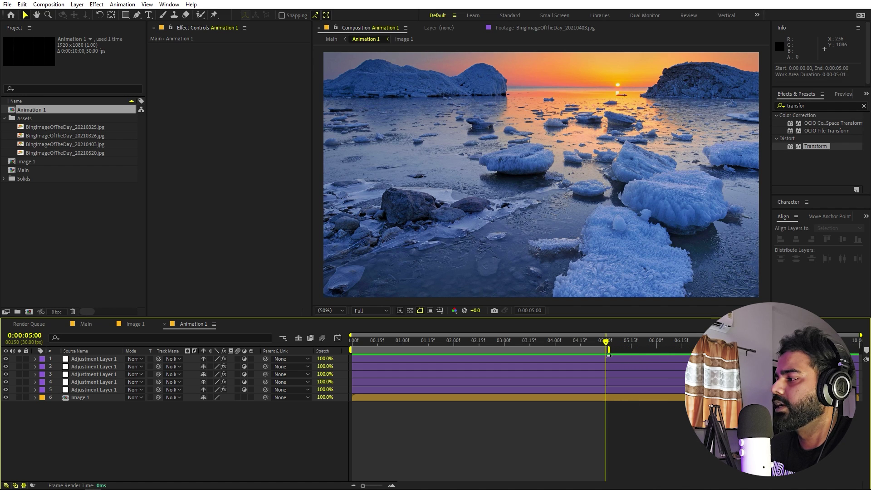
pyautogui.rightClick(556, 349)
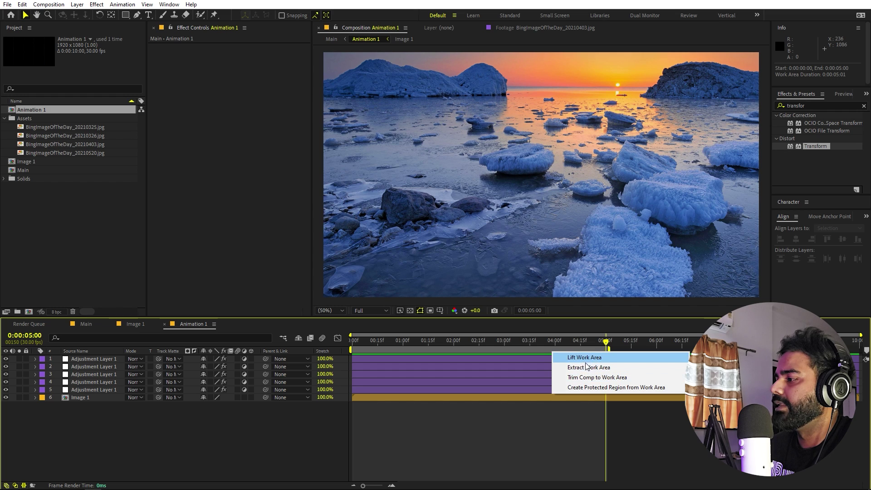
pyautogui.click(592, 377)
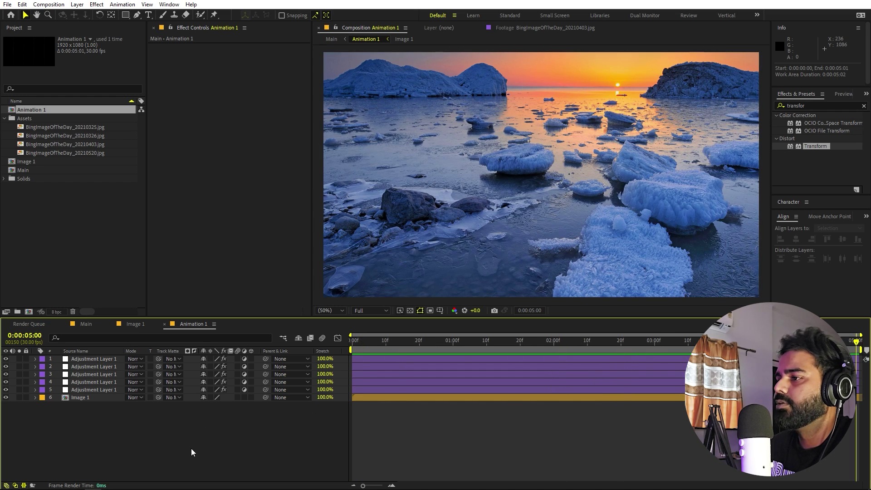
pyautogui.click(82, 324)
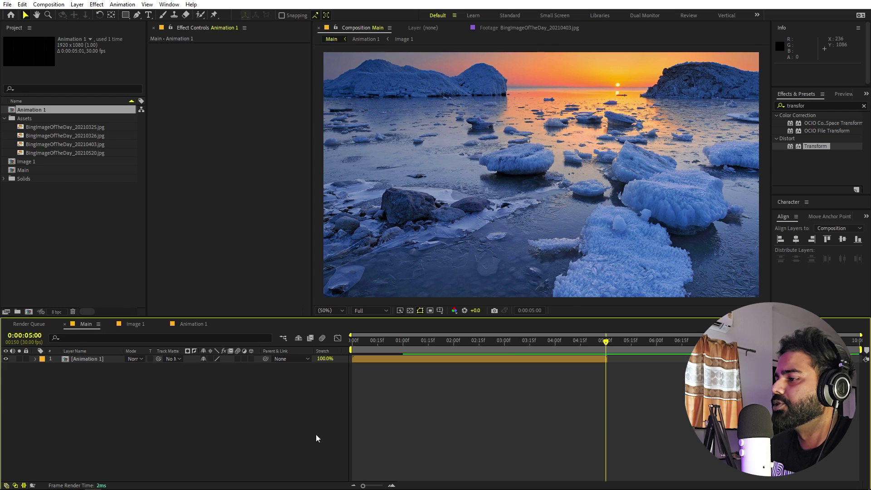
pyautogui.click(78, 359)
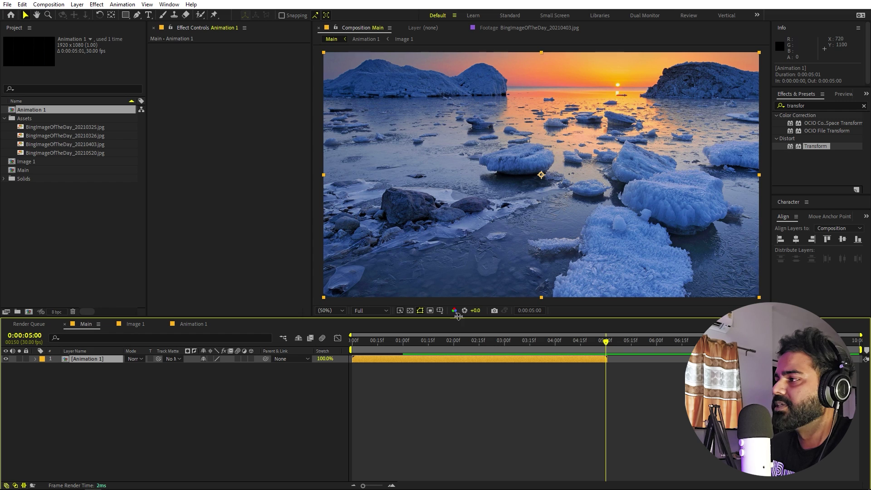
pyautogui.click(89, 274)
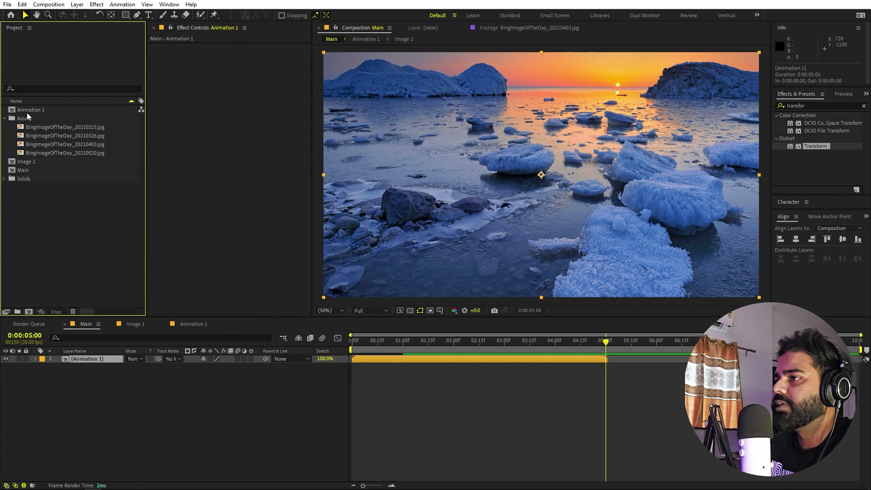
# Duplicate the Animation 1 comp as Animation 2 and open it.
pyautogui.click(27, 112)
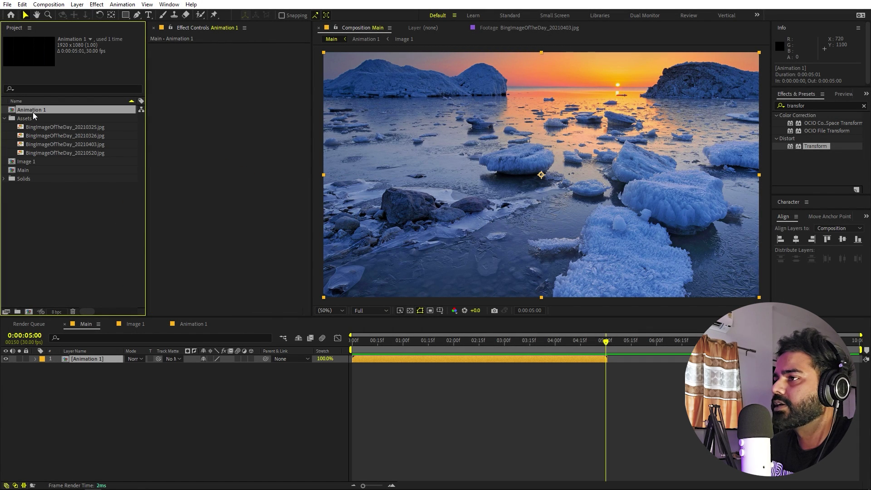
pyautogui.hotkey('ctrl', 'd')
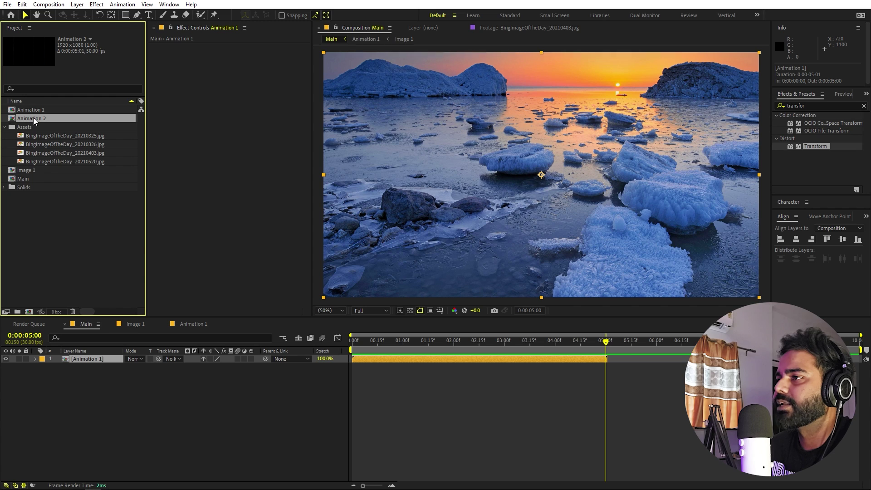
pyautogui.doubleClick(33, 118)
pyautogui.click(88, 399)
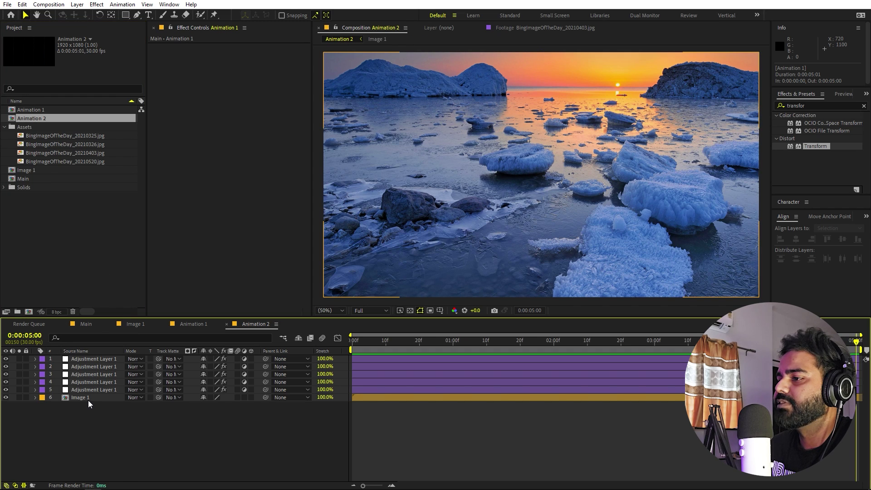
# Duplicate the Image 1 comp as Image 2 and open it.
pyautogui.click(35, 170)
pyautogui.hotkey('ctrl', 'd')
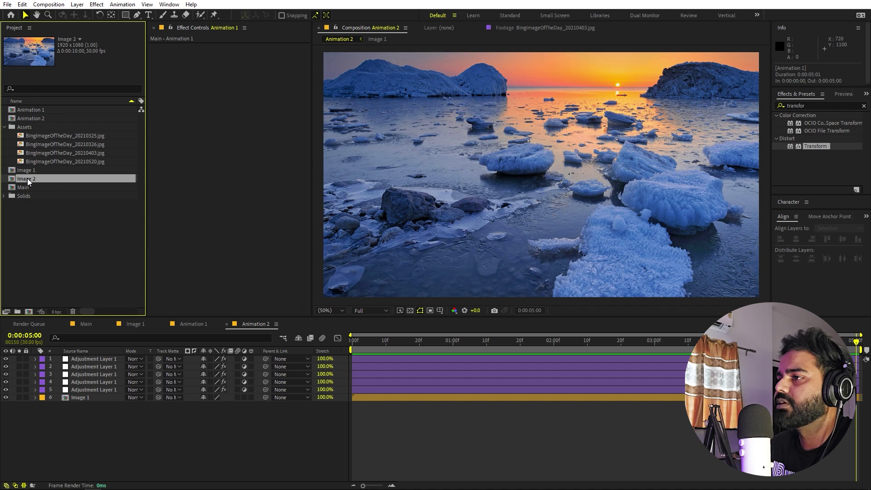
pyautogui.doubleClick(27, 178)
pyautogui.press('s')
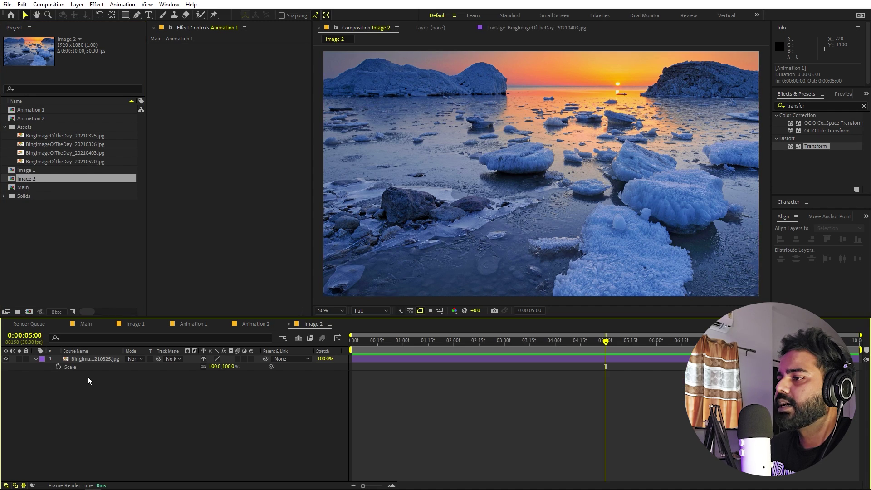
pyautogui.click(94, 358)
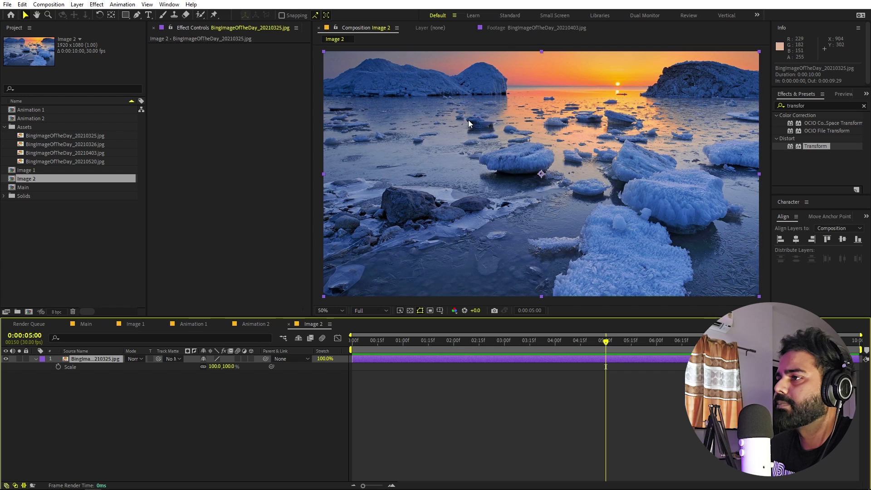
# In Image 2, replace the ice sunset photo with BingImageOfTheDay_20210326.jpg.
pyautogui.click(45, 144)
pyautogui.click(50, 153)
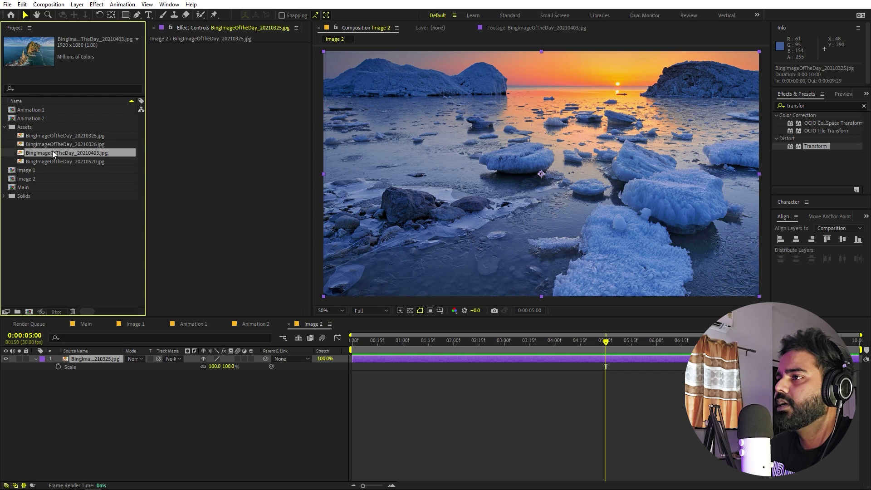
pyautogui.click(96, 144)
pyautogui.moveTo(51, 142); pyautogui.dragTo(77, 358)
pyautogui.press('Home')
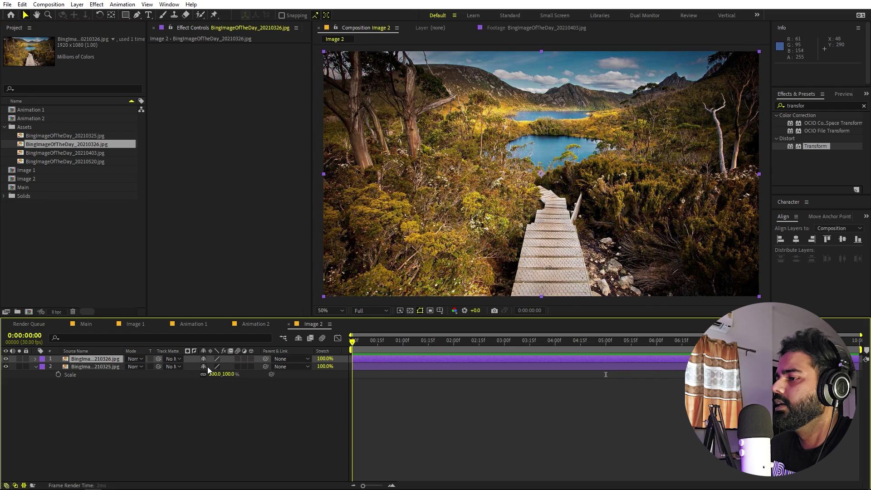
pyautogui.click(120, 368)
pyautogui.press('Delete')
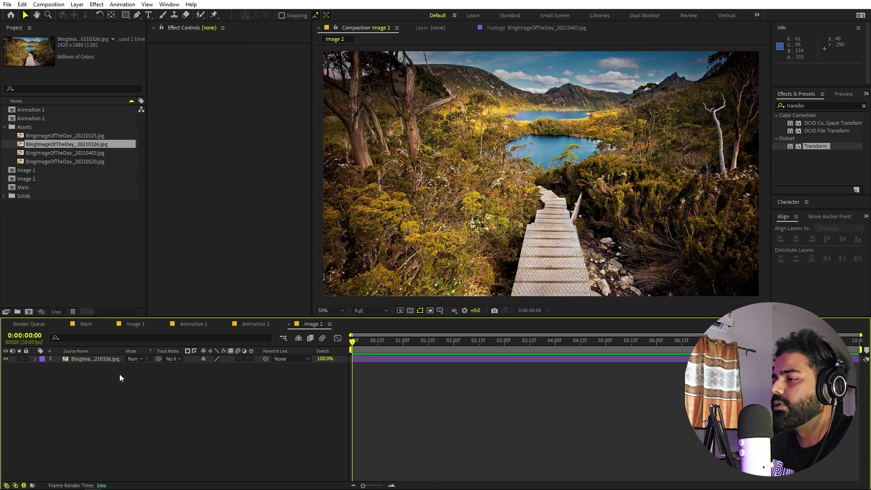
# In Animation 2, swap the Image 1 layer's source for the Image 2 comp.
pyautogui.click(256, 325)
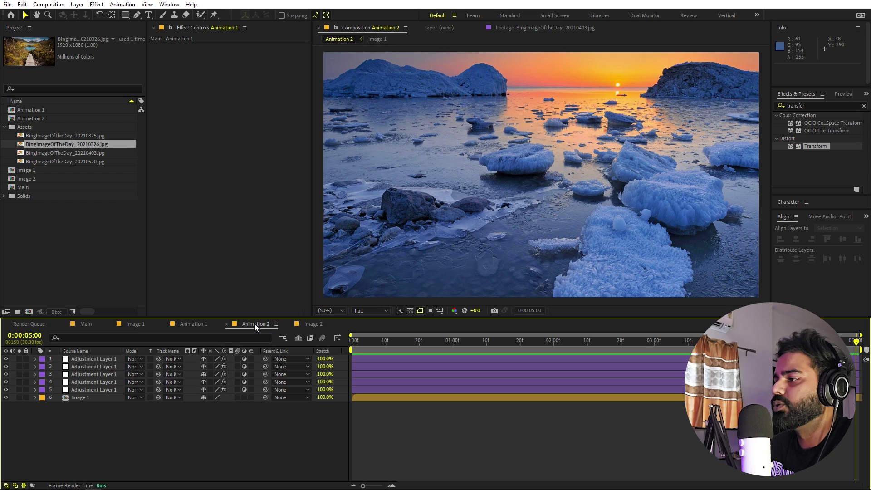
pyautogui.click(83, 398)
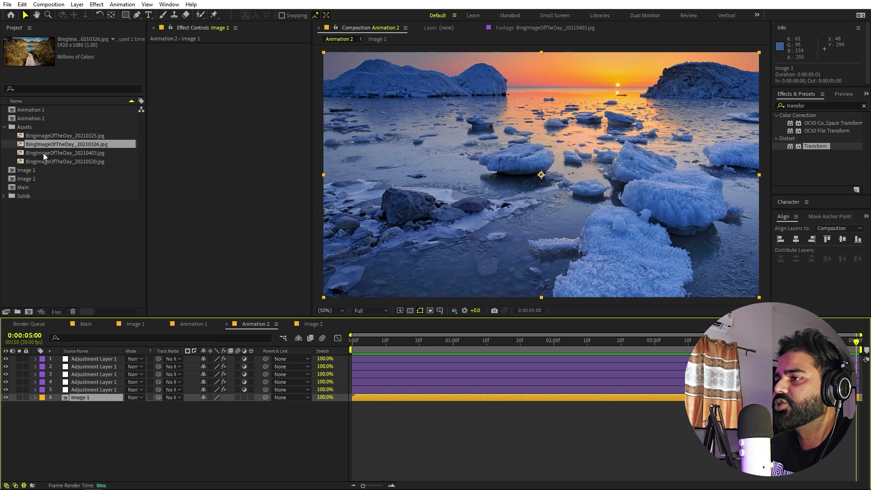
pyautogui.click(36, 179)
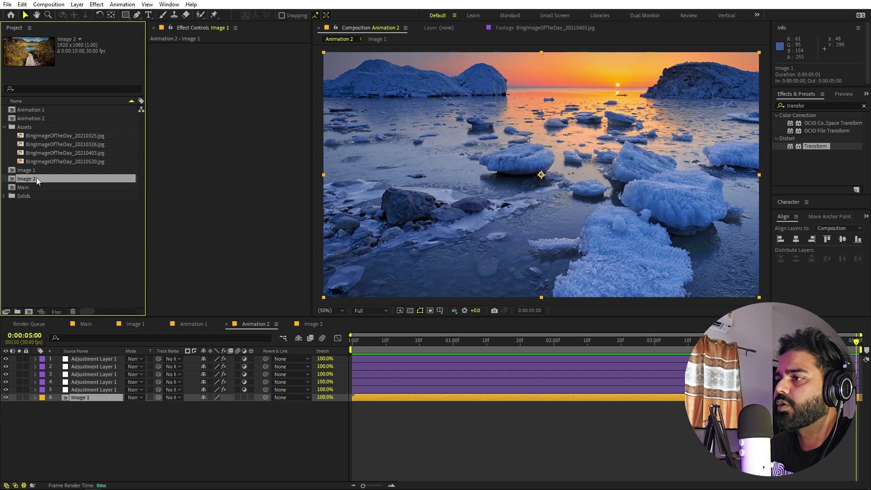
pyautogui.moveTo(28, 178); pyautogui.dragTo(86, 396)
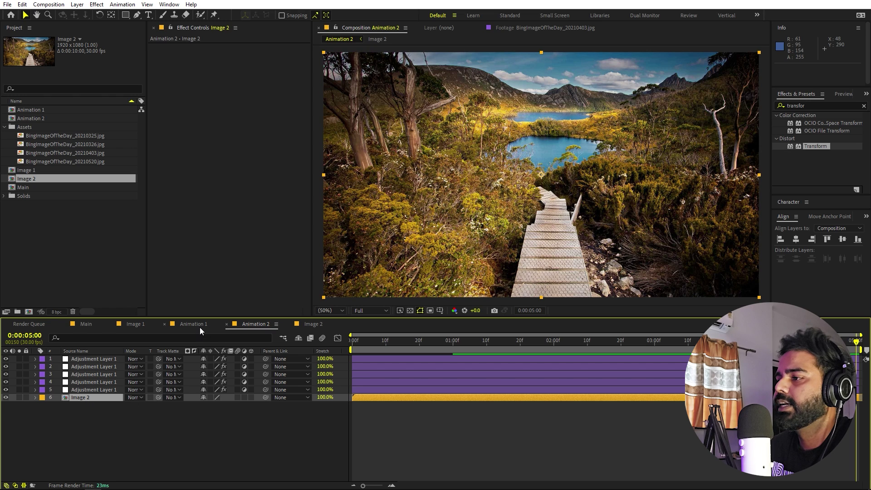
# Add Animation 2 to Main above Animation 1 and preview the result.
pyautogui.click(80, 323)
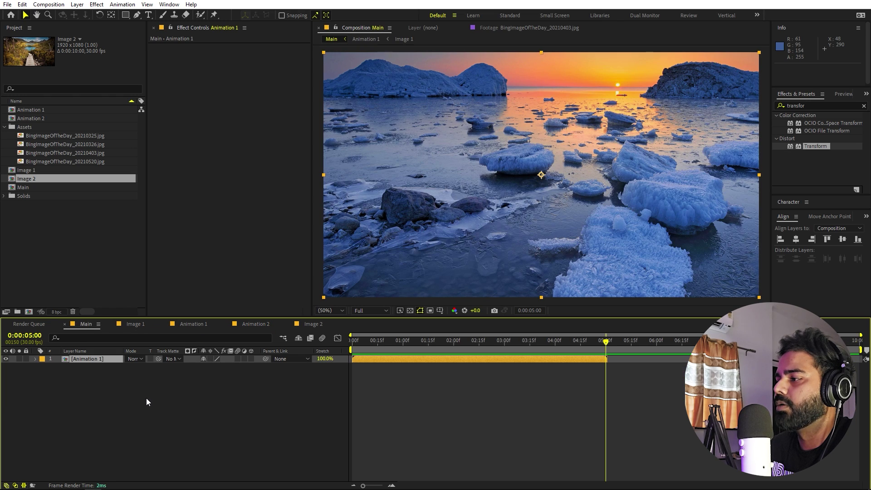
pyautogui.click(77, 268)
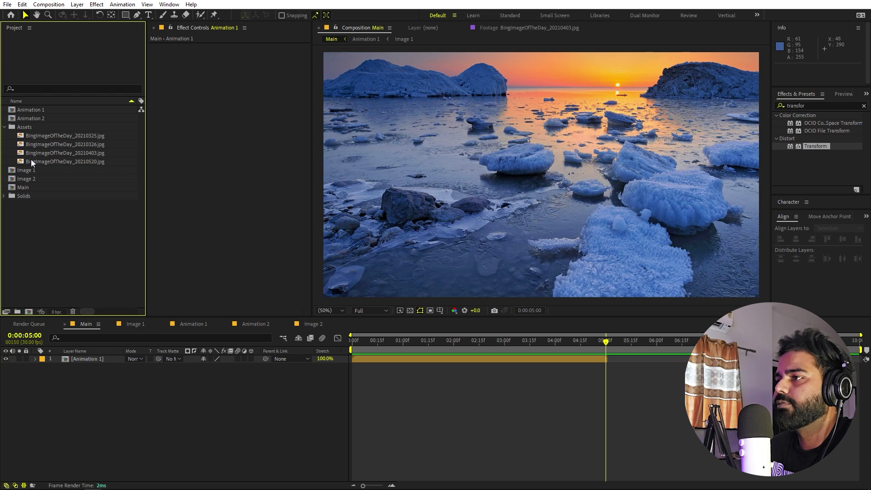
pyautogui.moveTo(47, 117); pyautogui.dragTo(115, 361)
pyautogui.moveTo(405, 358); pyautogui.dragTo(669, 368)
pyautogui.click(523, 352)
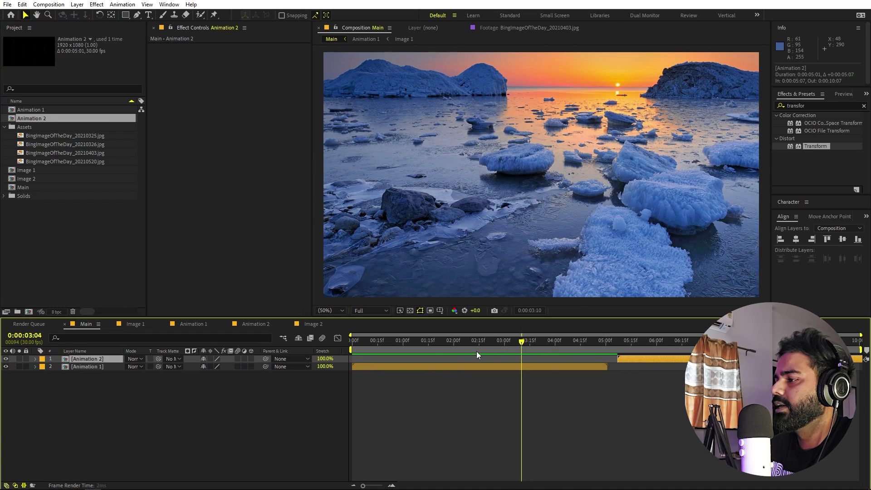
pyautogui.press('space')
# Slide Animation 2 to start just under one second and replay the preview.
pyautogui.moveTo(648, 360); pyautogui.dragTo(409, 347)
pyautogui.press('space')
pyautogui.press('space')
pyautogui.press('Home')
pyautogui.press('space')
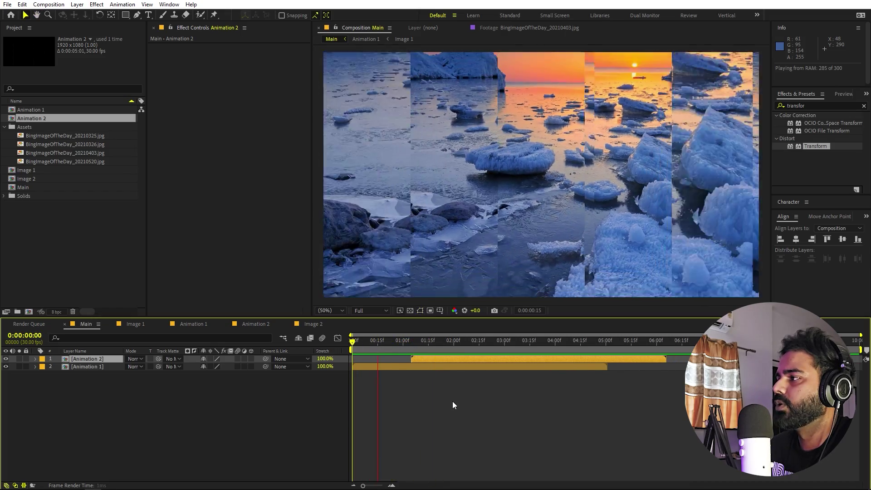
pyautogui.press('space')
pyautogui.press('space')
pyautogui.press('space')
pyautogui.moveTo(428, 359); pyautogui.dragTo(414, 361)
pyautogui.press('space')
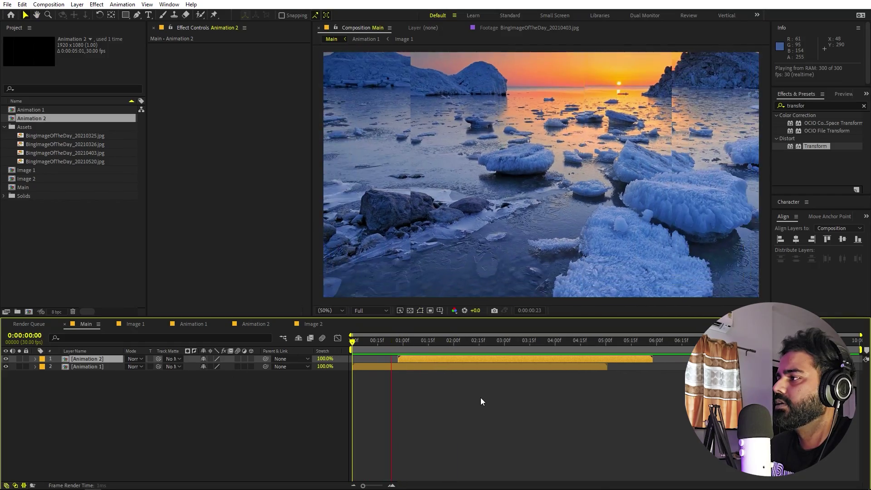
pyautogui.press('space')
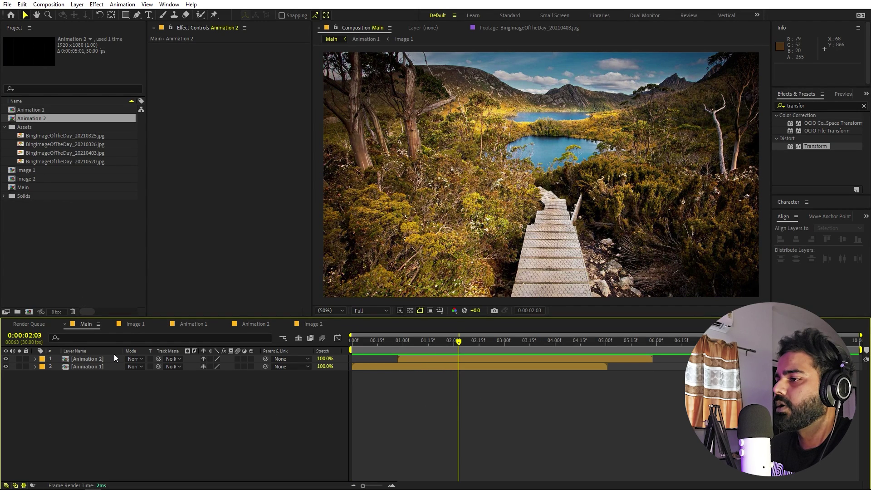
# Type a MOTION title in Image 1 and centre it horizontally and vertically.
pyautogui.click(134, 324)
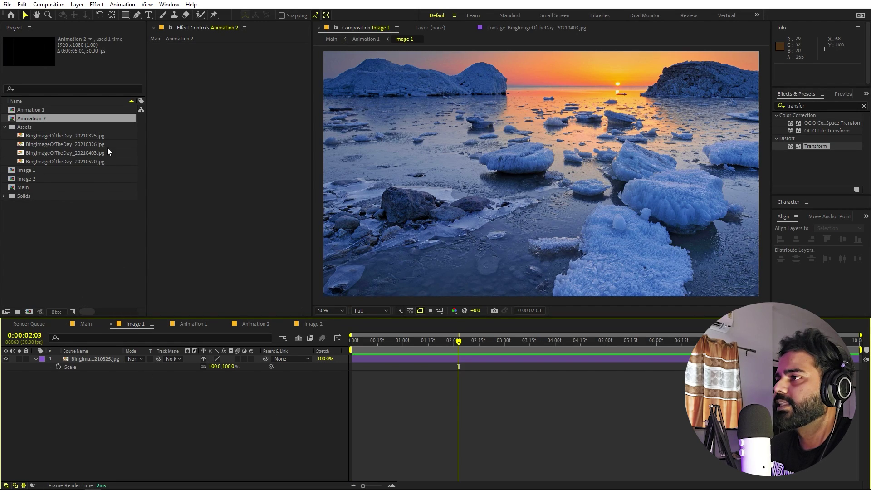
pyautogui.click(148, 15)
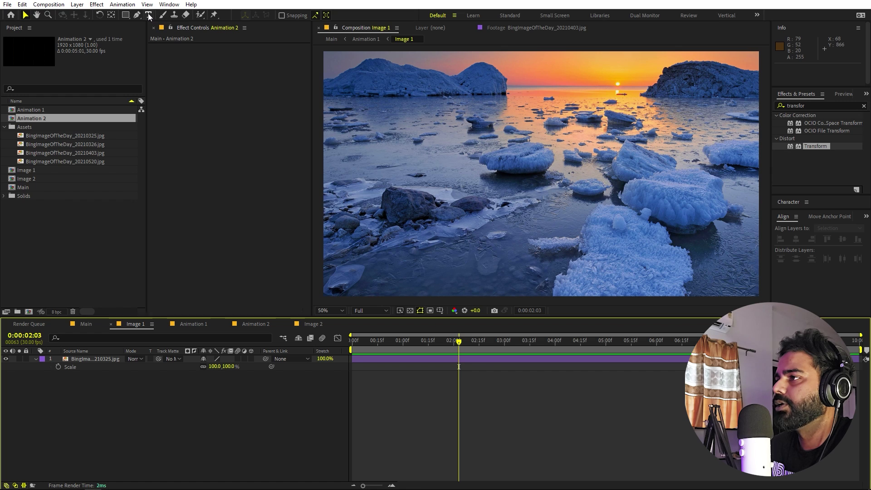
pyautogui.click(499, 165)
pyautogui.write('MOTION')
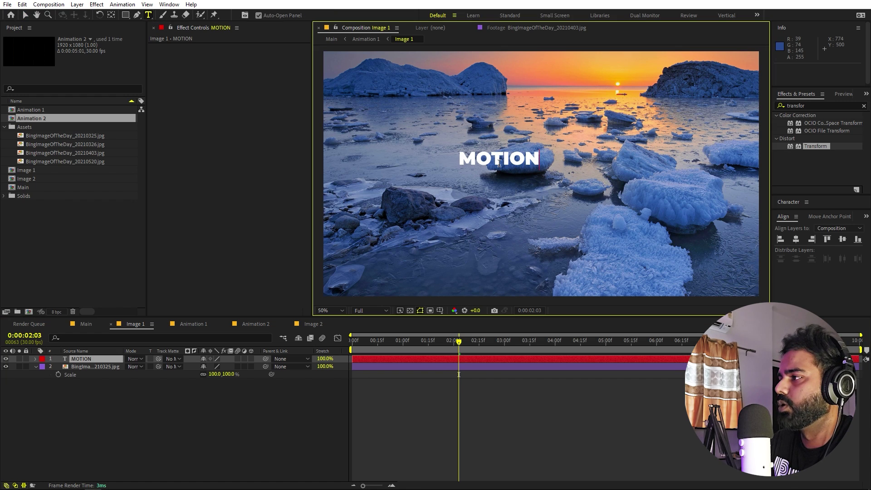
pyautogui.click(796, 239)
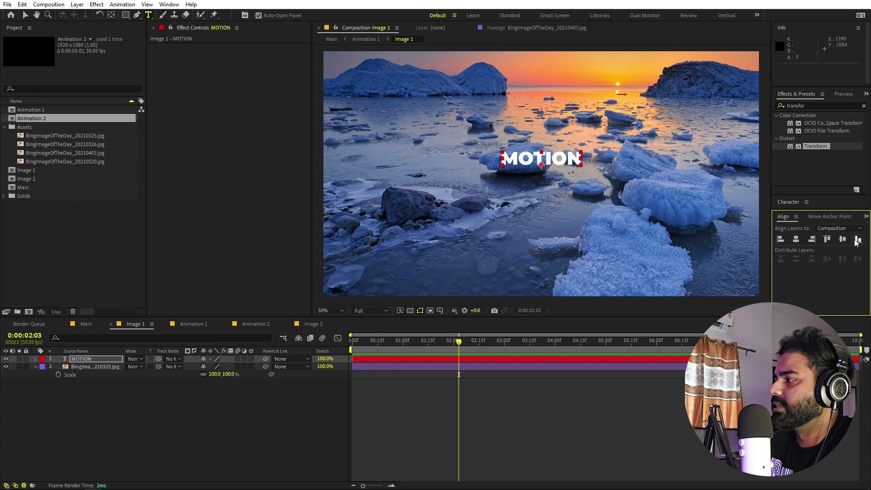
pyautogui.click(842, 239)
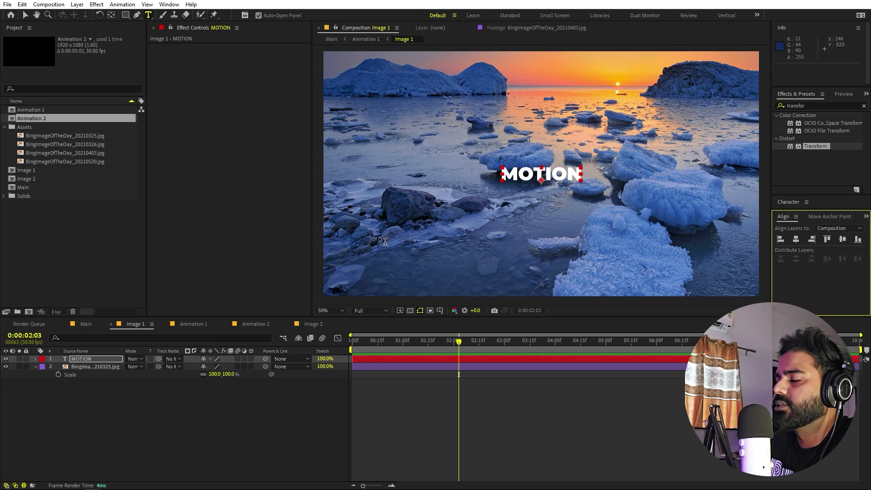
# Scale the MOTION title to 299.6% and copy the layer.
pyautogui.click(112, 16)
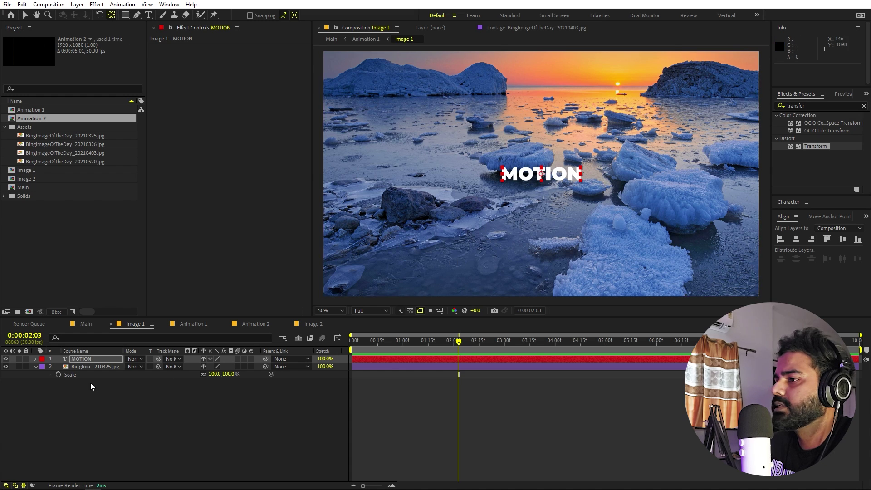
pyautogui.press('s')
pyautogui.moveTo(212, 366); pyautogui.dragTo(301, 367)
pyautogui.click(564, 431)
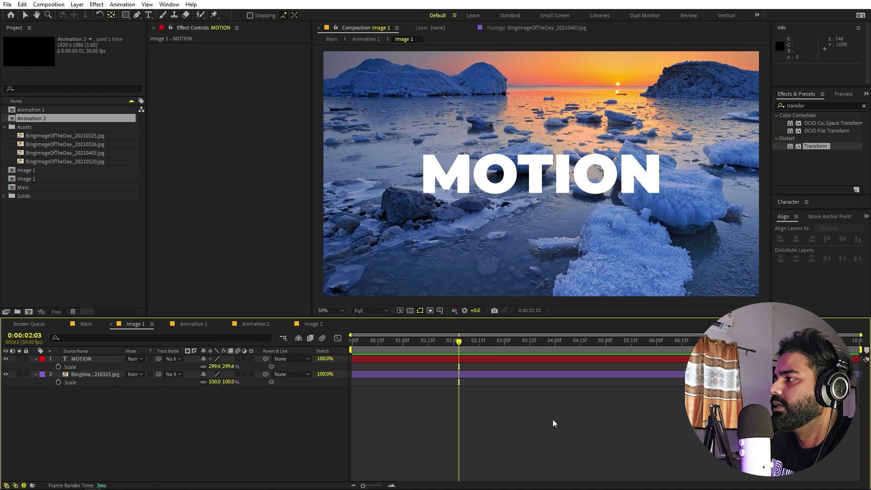
pyautogui.click(80, 360)
pyautogui.hotkey('ctrl', 'c')
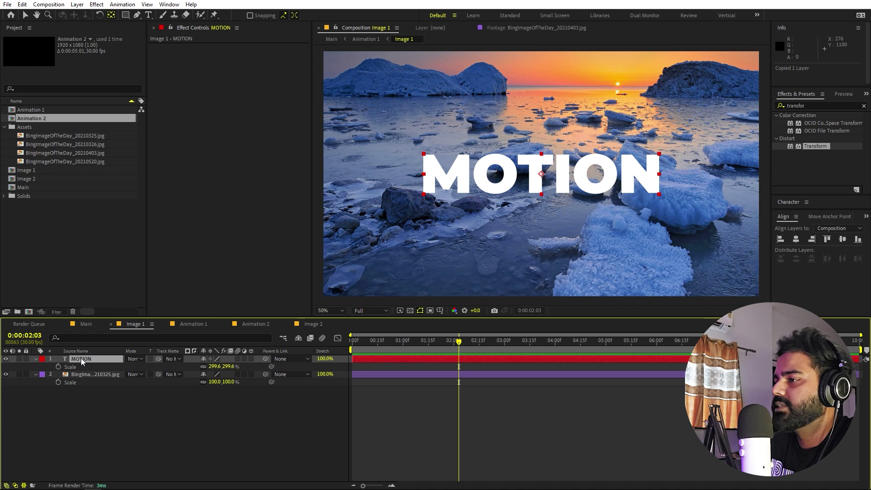
# Paste the title into Image 2, retype it as GRAPHICS, and preview Main.
pyautogui.click(320, 324)
pyautogui.hotkey('ctrl', 'v')
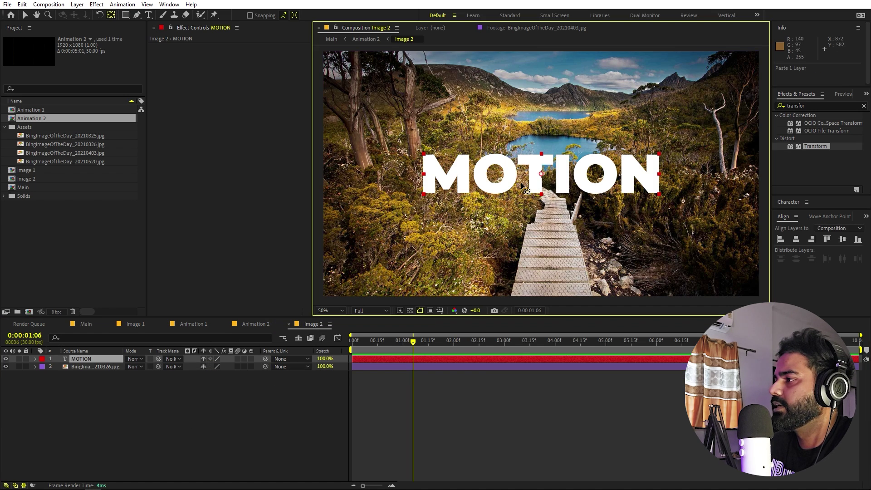
pyautogui.doubleClick(72, 360)
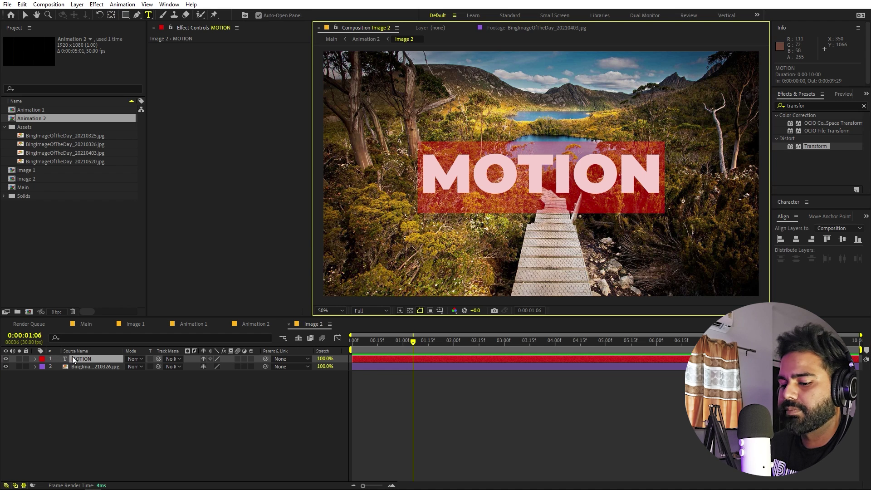
pyautogui.write('GRAPHICS')
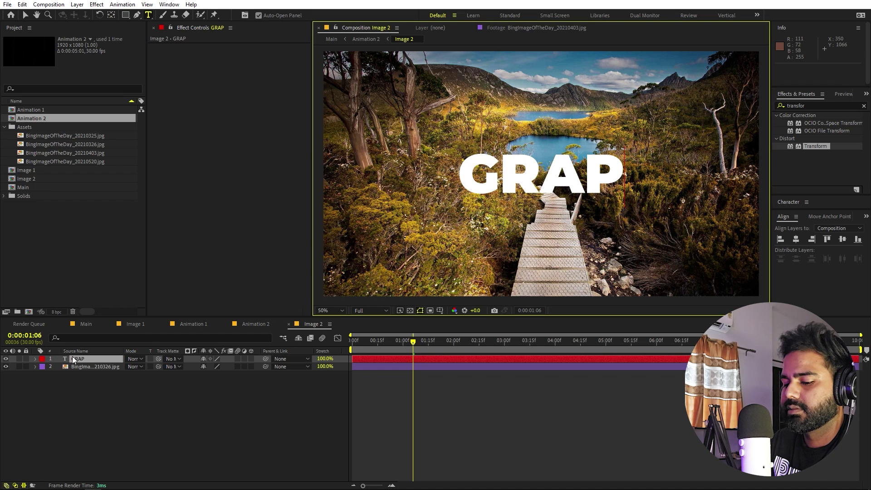
pyautogui.click(85, 324)
pyautogui.press('space')
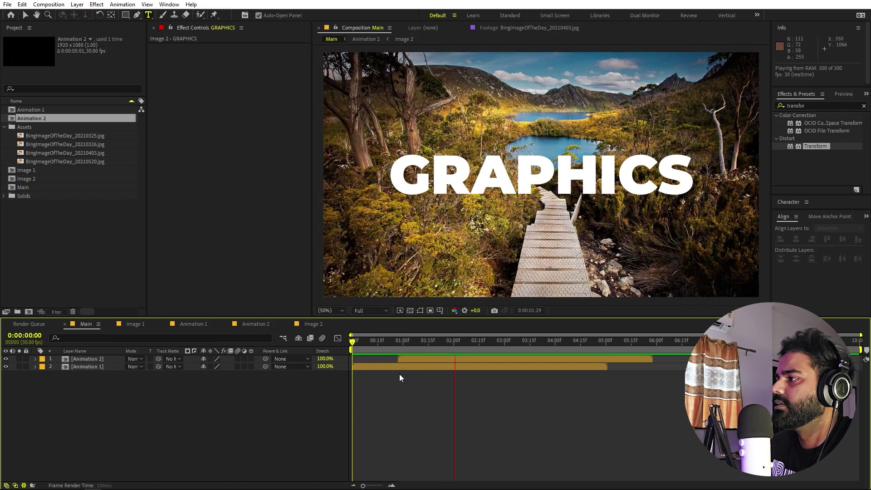
# Duplicate Animation 2 as Animation 3 and Image 2 as Image 3, then open Image 3.
pyautogui.press('space')
pyautogui.click(38, 119)
pyautogui.hotkey('ctrl', 'd')
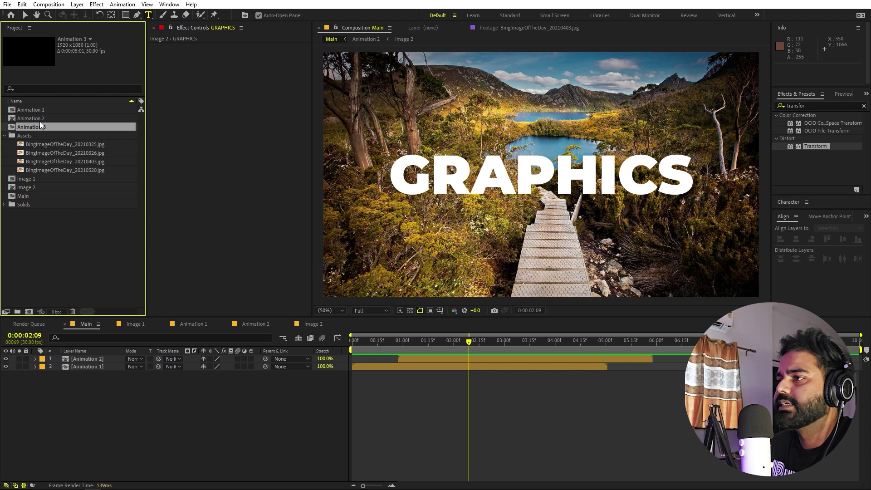
pyautogui.click(36, 187)
pyautogui.hotkey('ctrl', 'd')
pyautogui.doubleClick(37, 195)
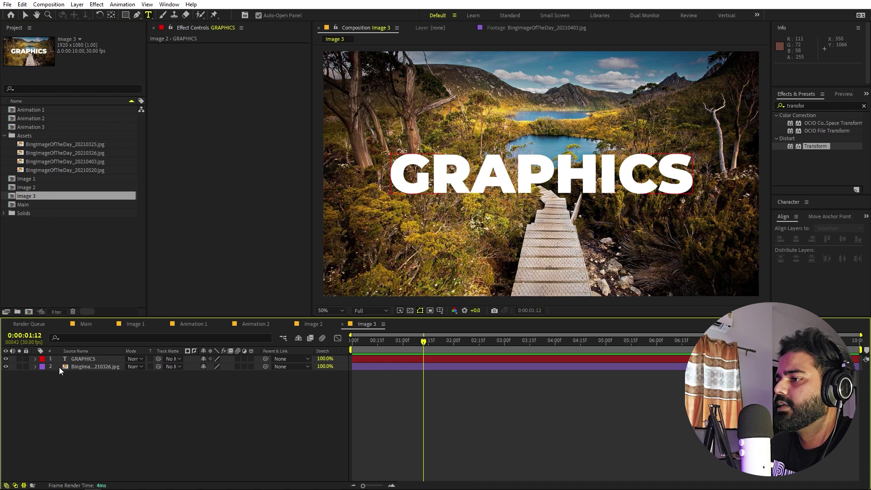
# Add the 20210520 flower photo, hide the boardwalk photo, and retype the title as TUTORIAL.
pyautogui.click(86, 367)
pyautogui.click(66, 163)
pyautogui.click(75, 172)
pyautogui.moveTo(75, 171); pyautogui.dragTo(89, 363)
pyautogui.click(6, 374)
pyautogui.doubleClick(70, 359)
pyautogui.write('TUTORIAL')
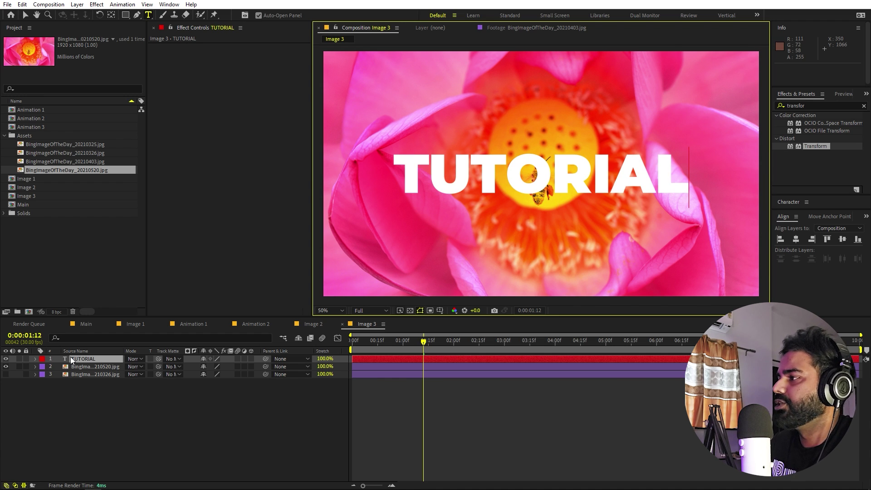
pyautogui.click(132, 452)
# Apply Exposure at -1.12 to the 20210520 flower layer, then open Animation 3.
pyautogui.press('v')
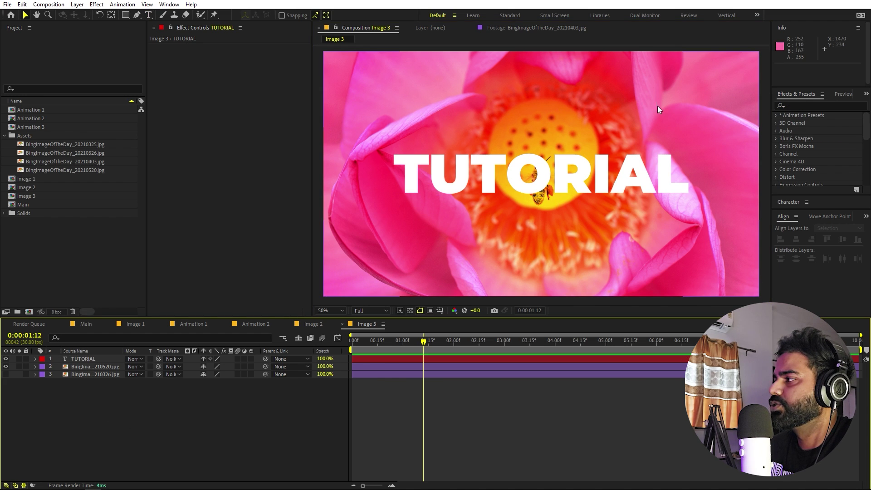
pyautogui.click(812, 105)
pyautogui.write('expo')
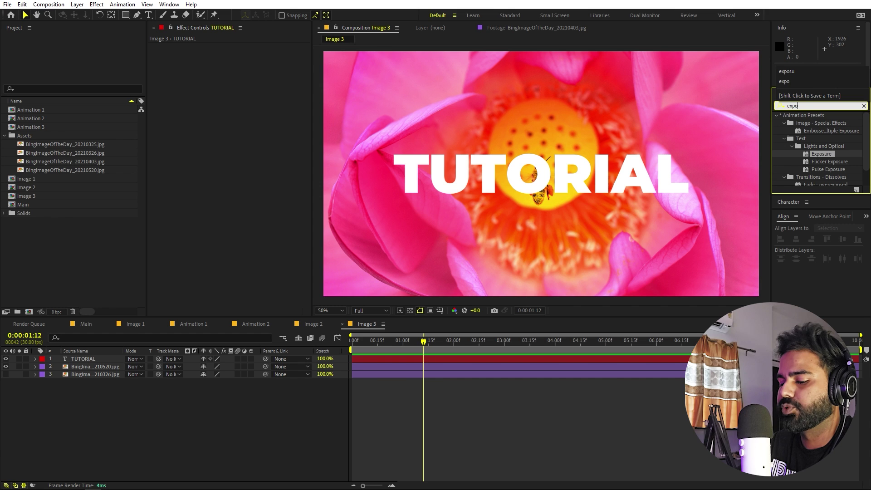
pyautogui.write('su')
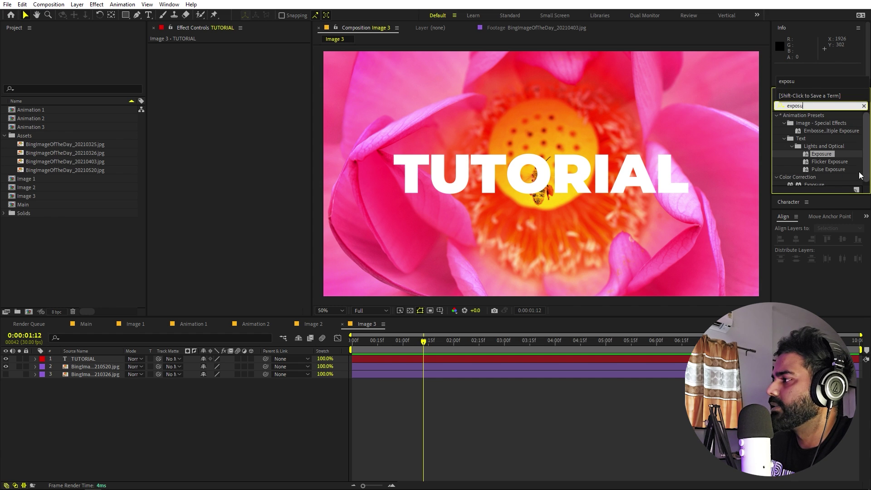
pyautogui.scroll(-1, 831, 166)
pyautogui.click(806, 182)
pyautogui.moveTo(816, 185); pyautogui.dragTo(119, 368)
pyautogui.moveTo(241, 69); pyautogui.dragTo(212, 75)
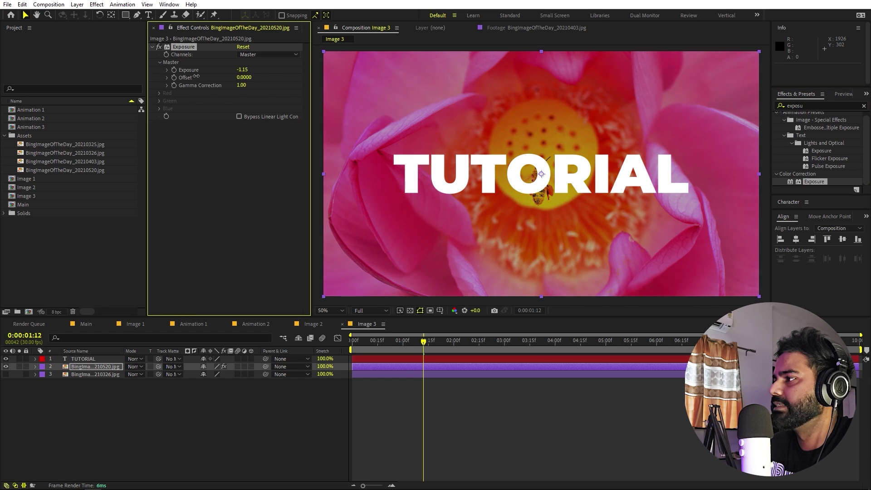
pyautogui.click(209, 100)
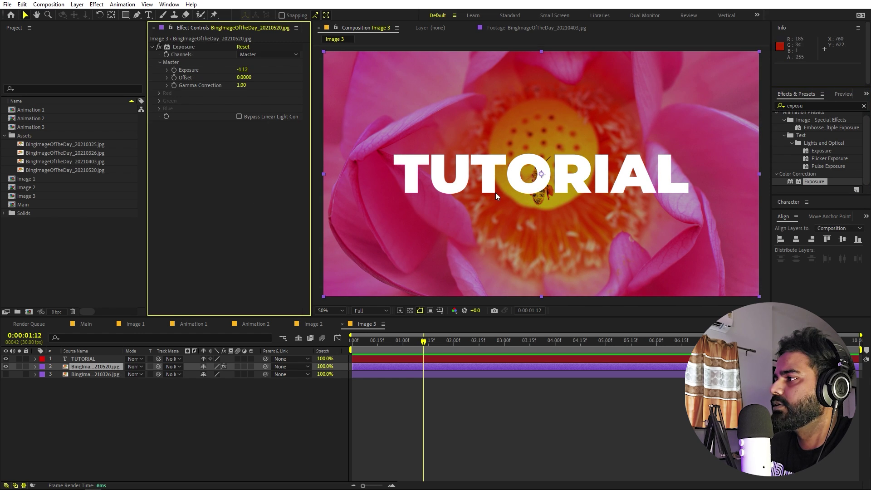
pyautogui.click(261, 429)
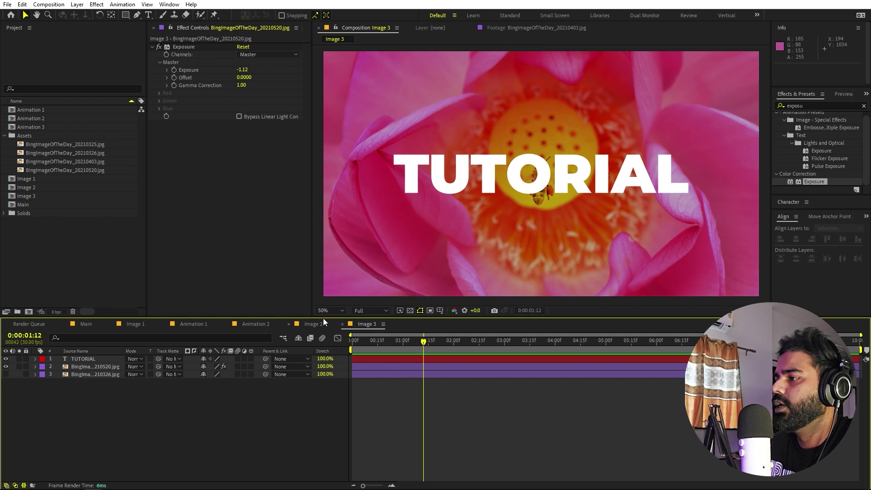
pyautogui.doubleClick(37, 128)
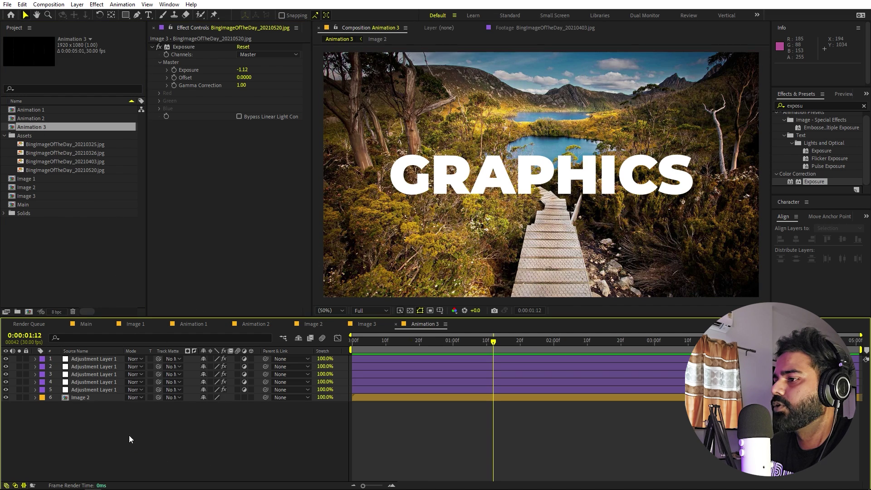
# In Animation 3, replace the Image 2 layer's source with the Image 3 comp.
pyautogui.click(85, 397)
pyautogui.moveTo(32, 195); pyautogui.dragTo(83, 396)
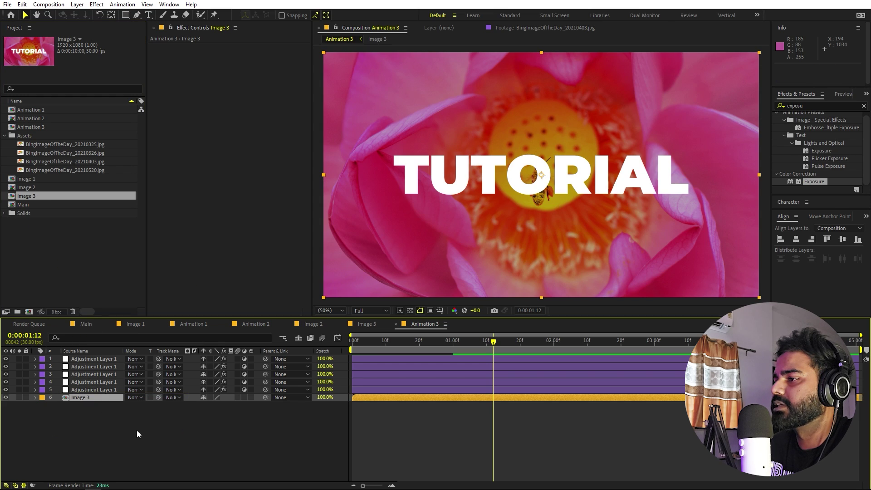
pyautogui.click(86, 323)
# Add Animation 3 as Main's top layer, starting around 0:00:01:28.
pyautogui.click(78, 257)
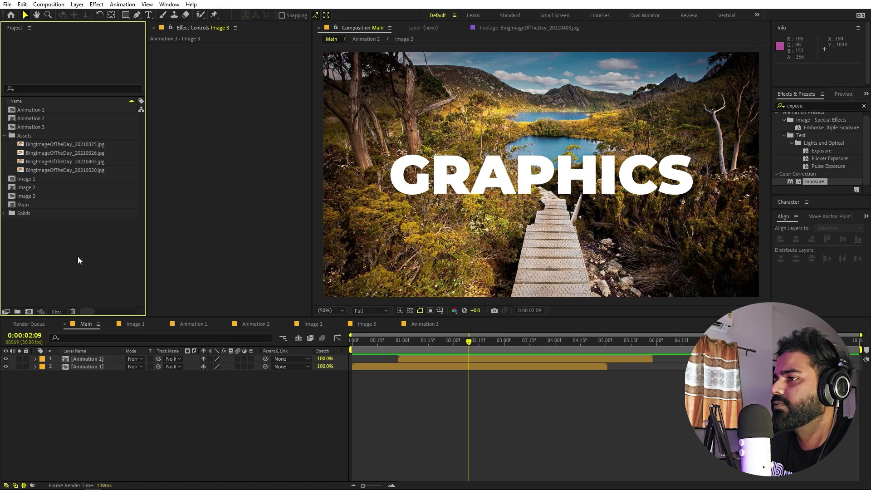
pyautogui.click(37, 194)
pyautogui.click(45, 128)
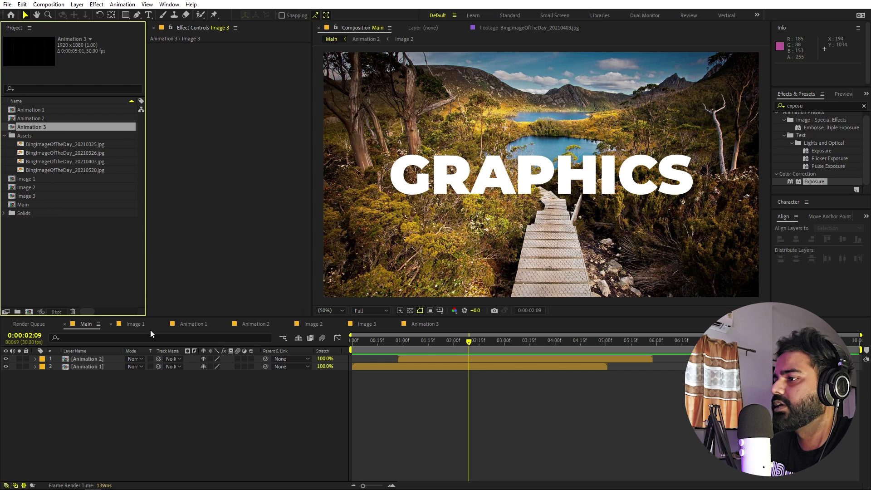
pyautogui.moveTo(45, 128); pyautogui.dragTo(82, 360)
pyautogui.moveTo(396, 359); pyautogui.dragTo(495, 359)
# Preview Main and scrub through the TUTORIAL slice transition.
pyautogui.press('Home')
pyautogui.press('space')
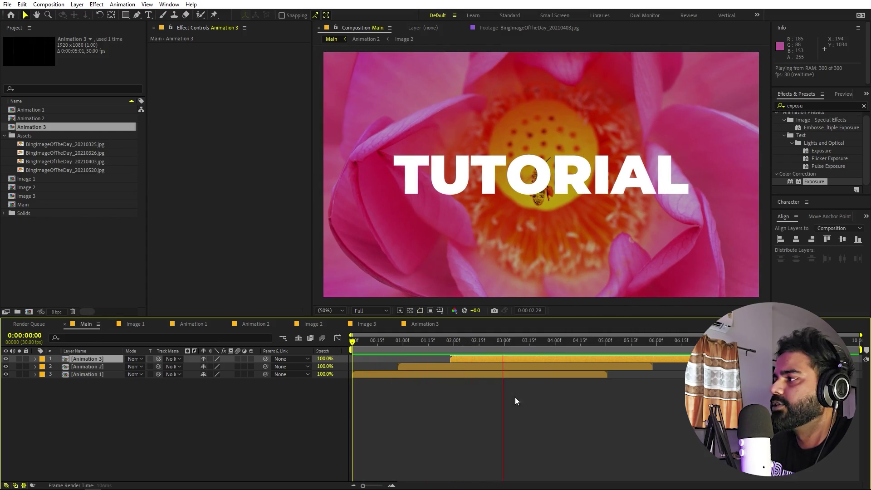
pyautogui.click(455, 345)
pyautogui.moveTo(460, 346); pyautogui.dragTo(489, 372)
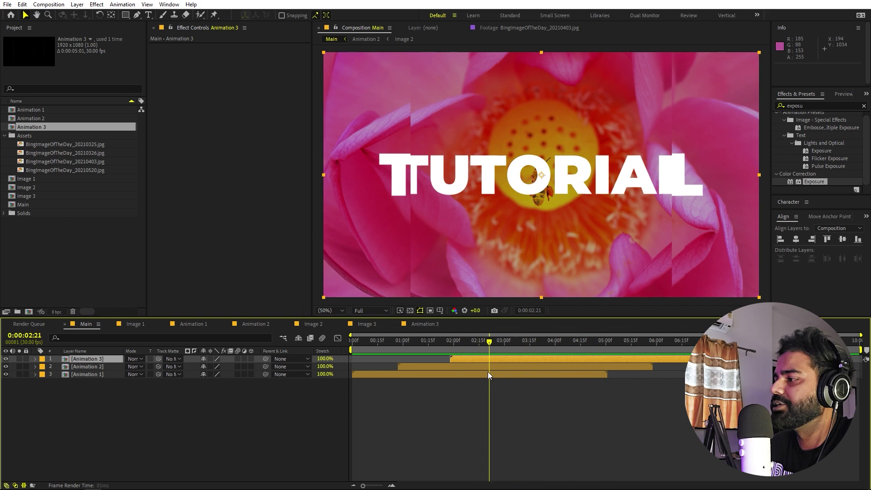
pyautogui.click(94, 276)
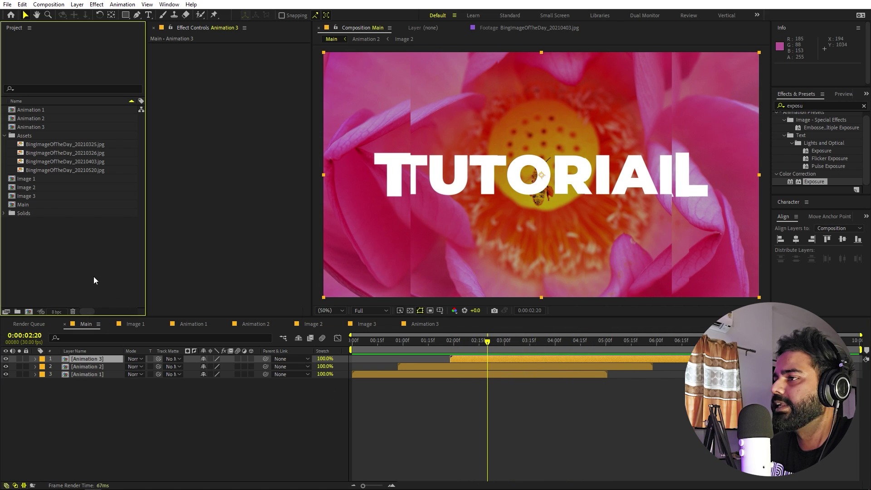
pyautogui.moveTo(529, 348); pyautogui.dragTo(585, 355)
pyautogui.click(150, 403)
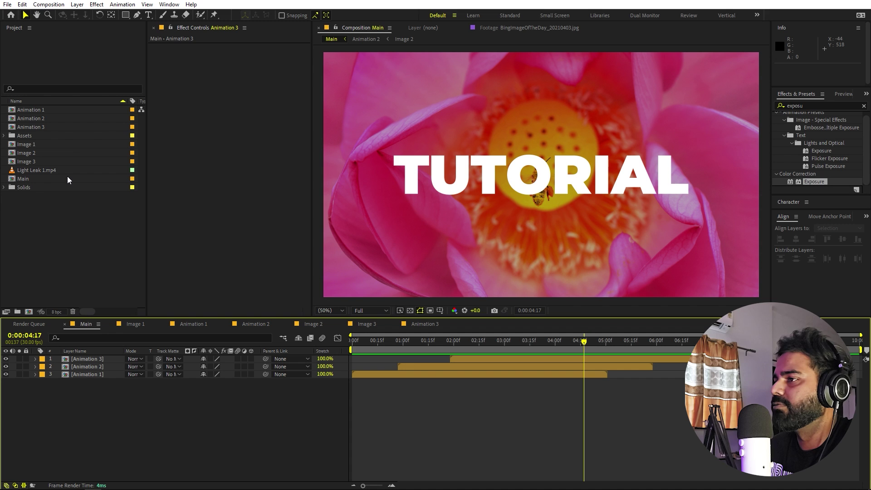
# Place Light Leak 1.mp4 atop Main with Add blending and 47% opacity.
pyautogui.moveTo(43, 171); pyautogui.dragTo(79, 358)
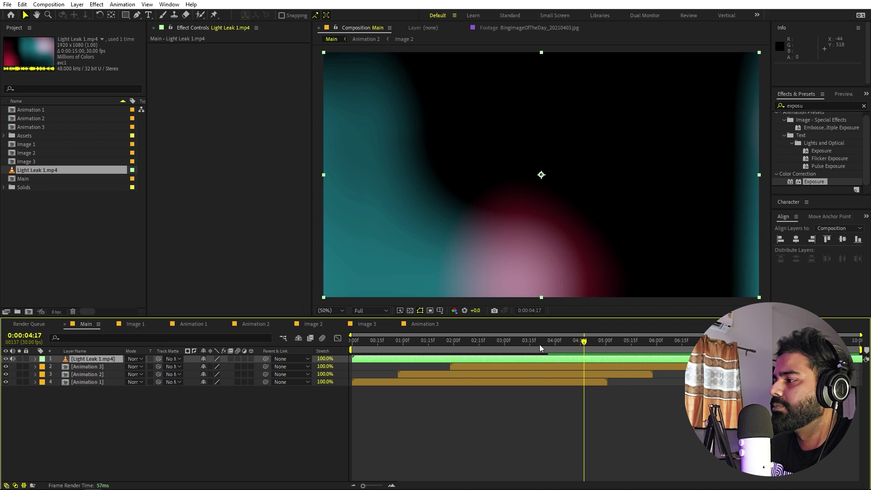
pyautogui.moveTo(559, 349); pyautogui.dragTo(514, 345)
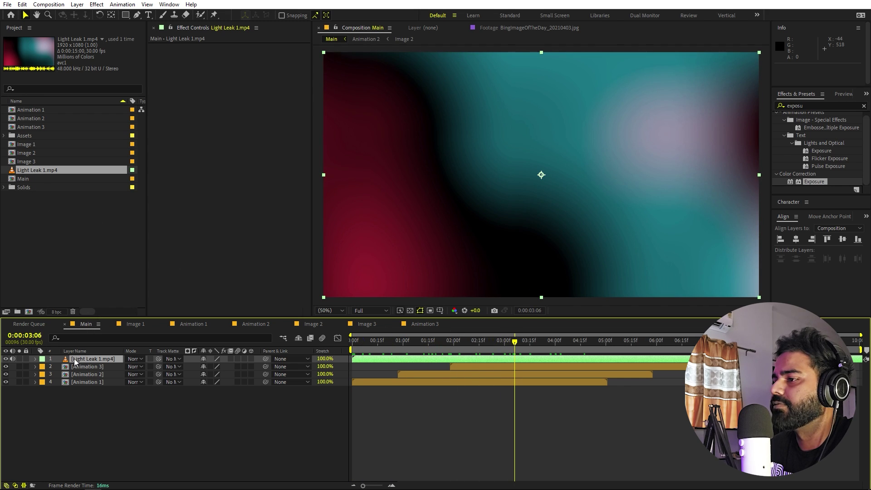
pyautogui.click(135, 359)
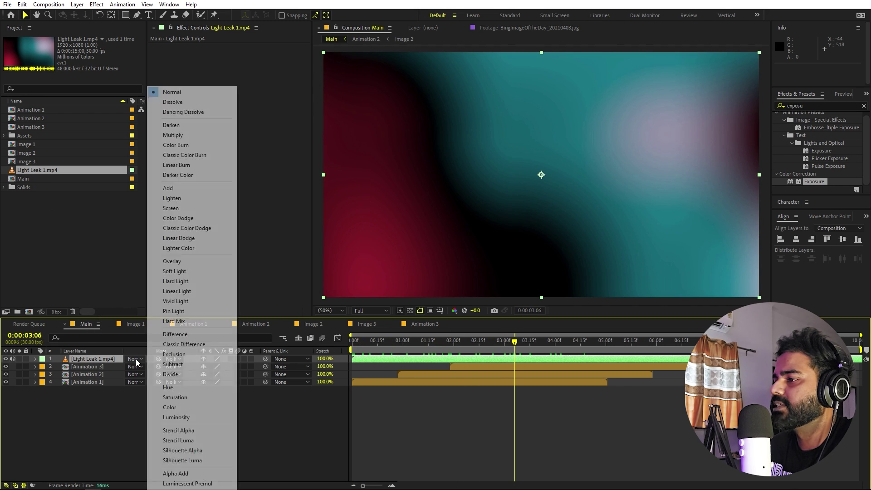
pyautogui.click(173, 189)
pyautogui.press('t')
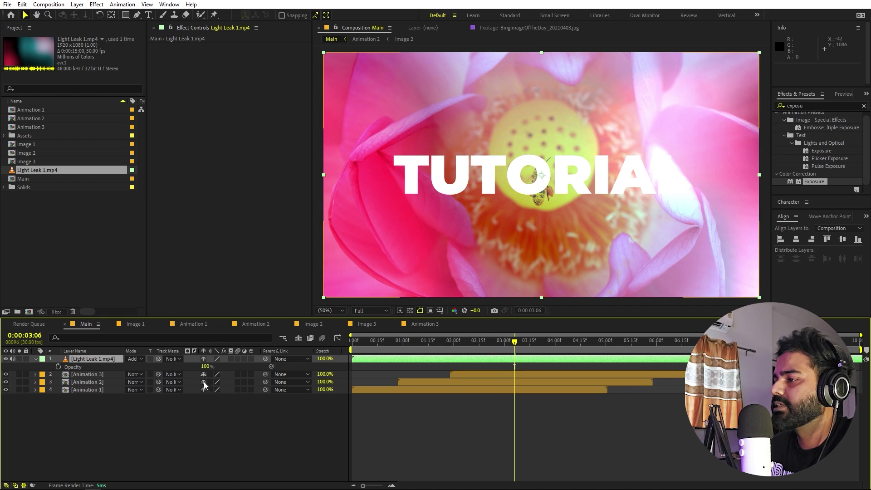
pyautogui.moveTo(204, 367); pyautogui.dragTo(181, 368)
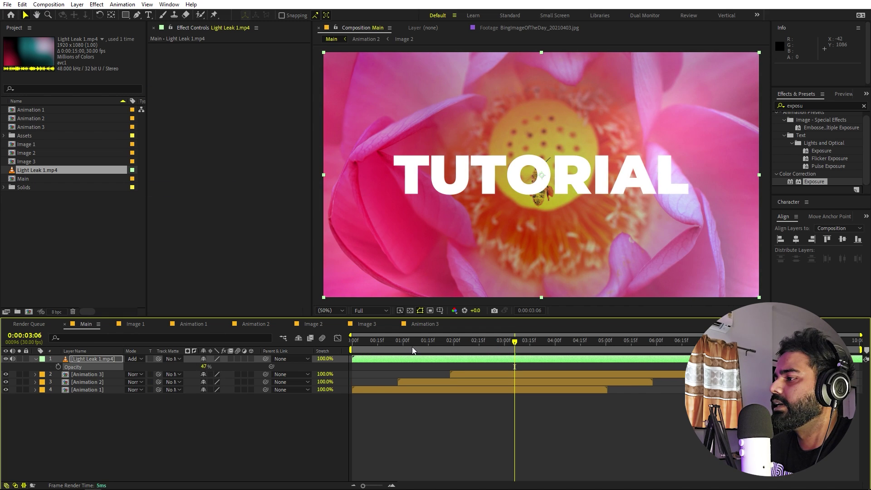
# Preview Main from the start with the light leak, then open the Image 1 comp.
pyautogui.press('Home')
pyautogui.press('space')
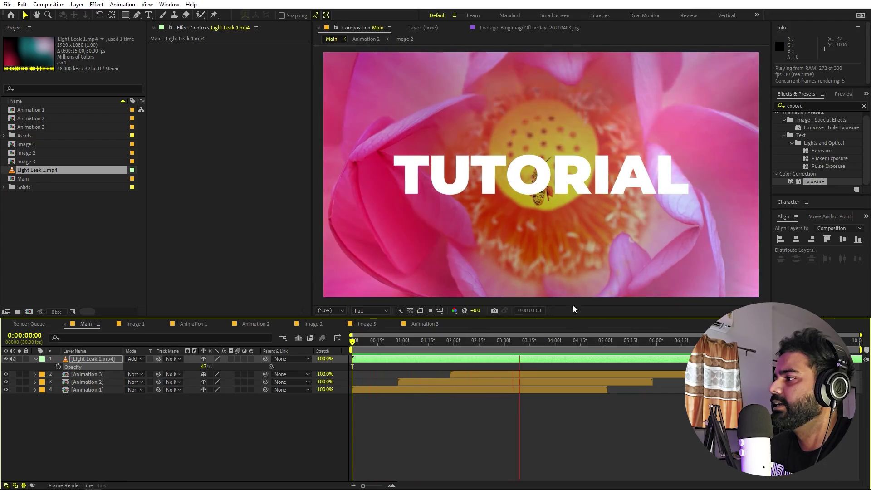
pyautogui.moveTo(550, 344); pyautogui.dragTo(579, 370)
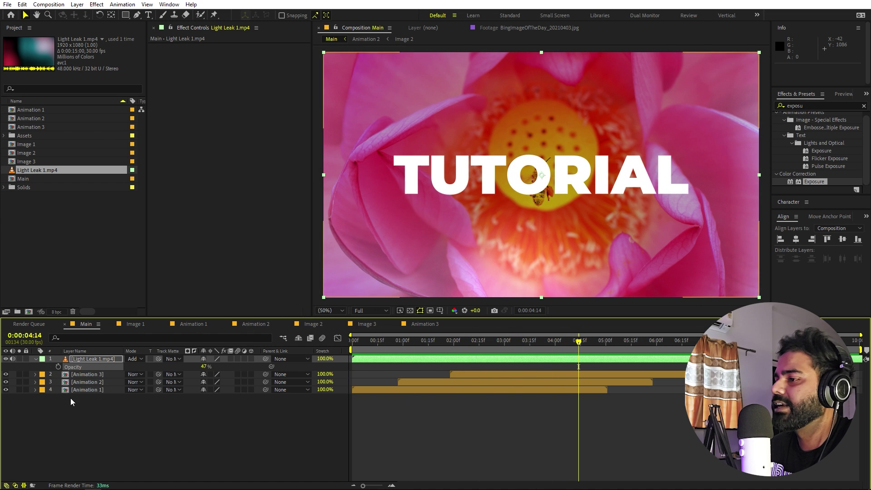
pyautogui.click(101, 227)
pyautogui.doubleClick(31, 144)
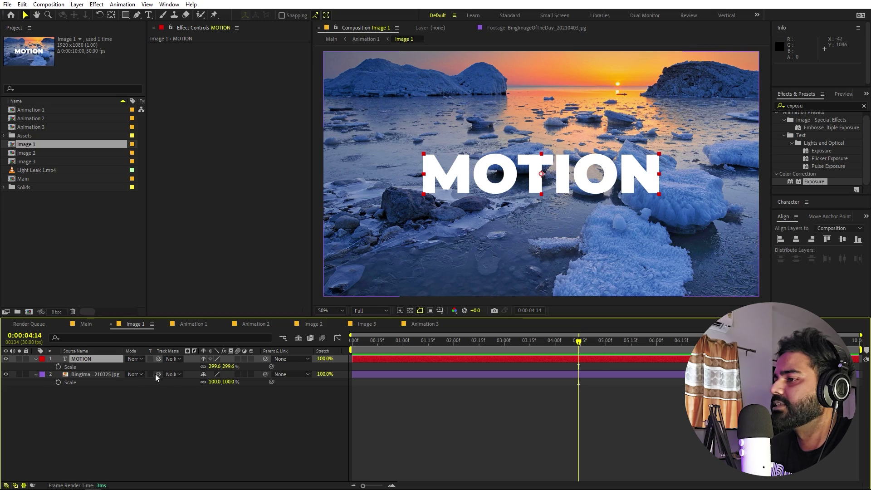
pyautogui.click(107, 376)
pyautogui.click(93, 323)
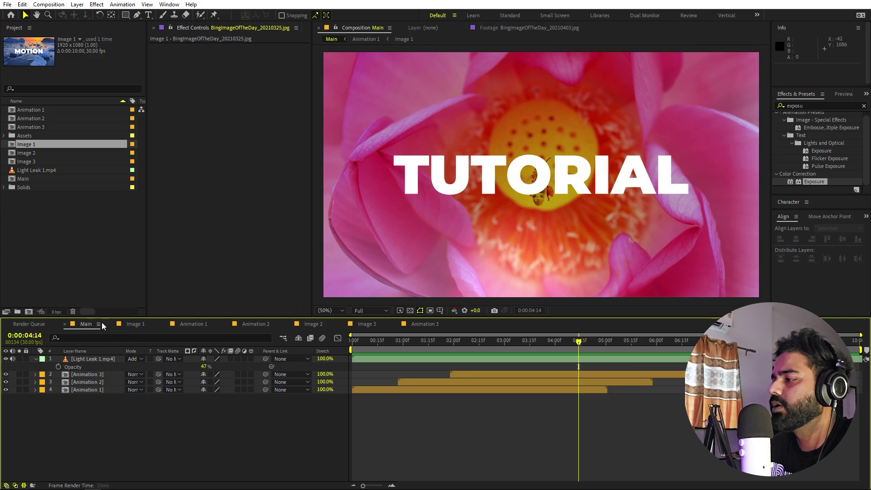
pyautogui.press('space')
pyautogui.moveTo(356, 358); pyautogui.dragTo(327, 357)
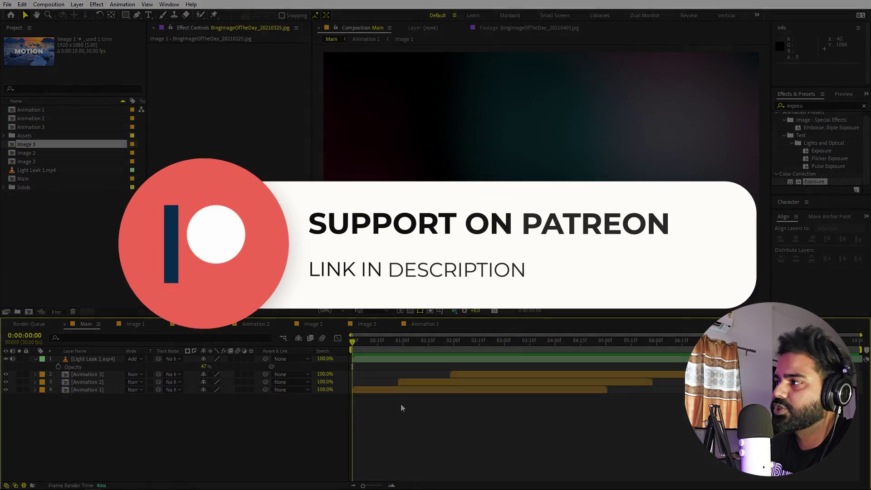